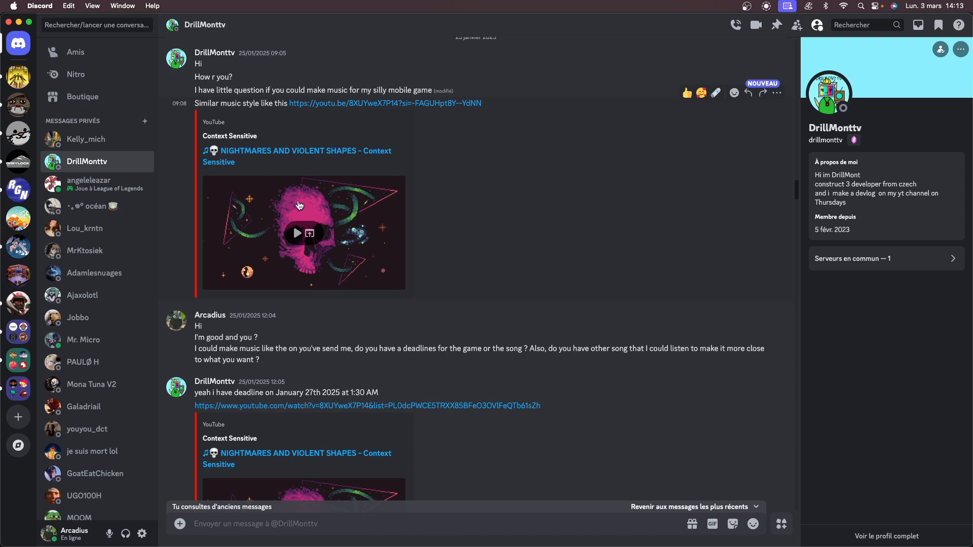
Switch to the Brave browser and bring up the video list of the Context Sensitive YouTube channel
key("super+Tab")
key("super+Tab")
key("super+Tab")
key("super+Tab")
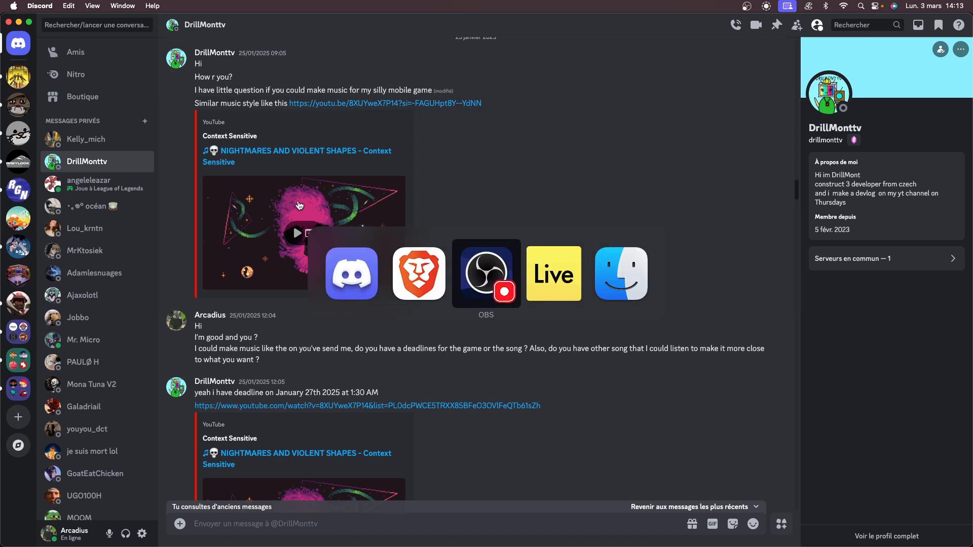
key("super+Tab")
key("super+Tab")
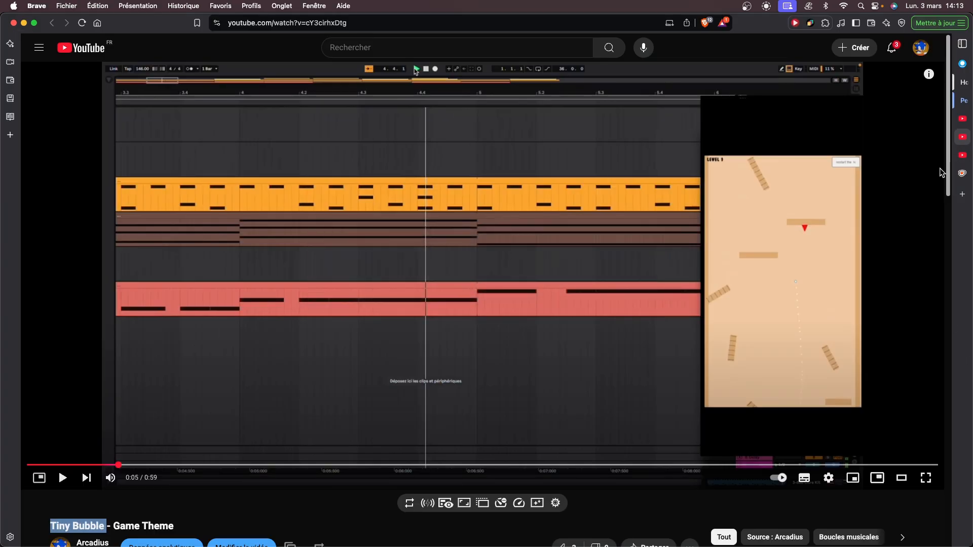
left_click(935, 156)
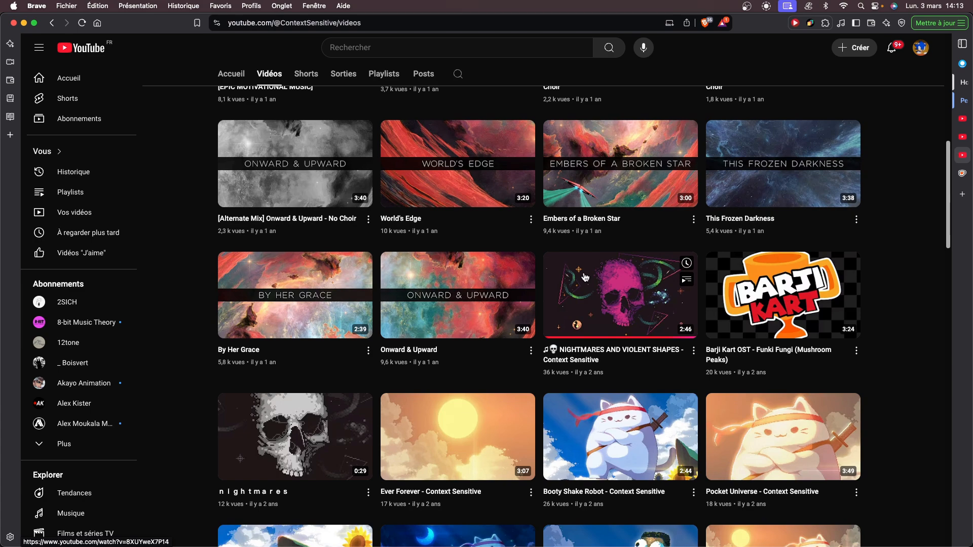
Browse the Context Sensitive channel's videos for reference tracks such as Nightmares and Violent Shapes, Everything is Okay and Blood Moon
scroll(585, 277, "down", 6)
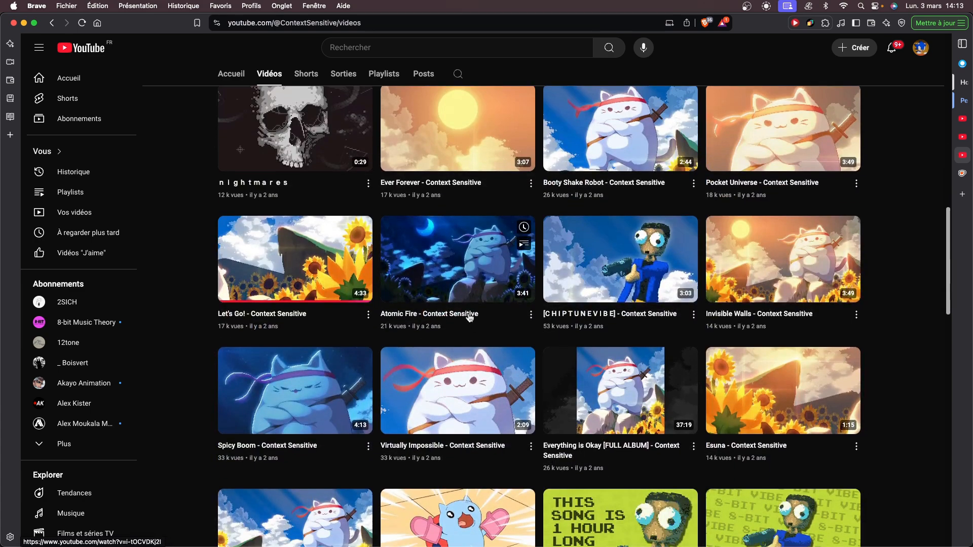
scroll(263, 273, "down", 2)
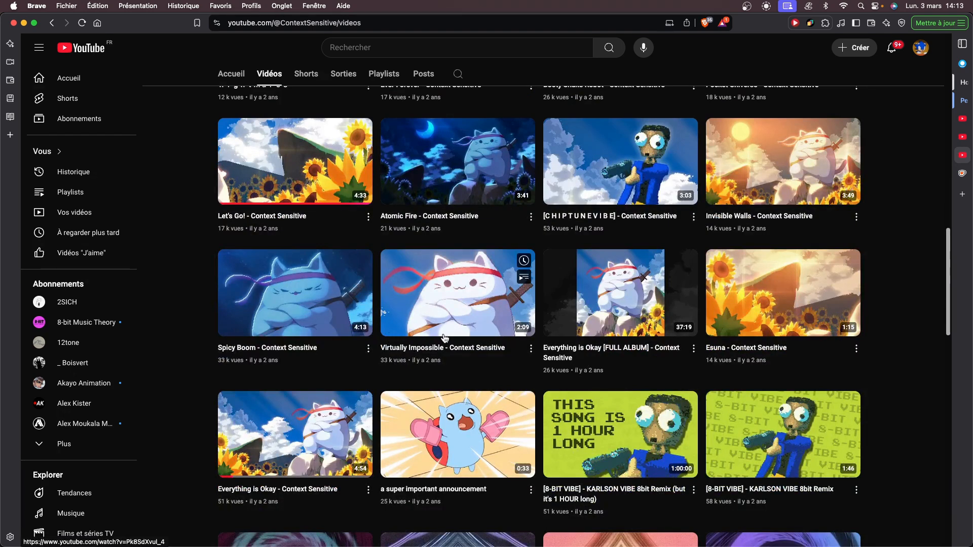
scroll(354, 355, "down", 1)
scroll(268, 369, "down", 5)
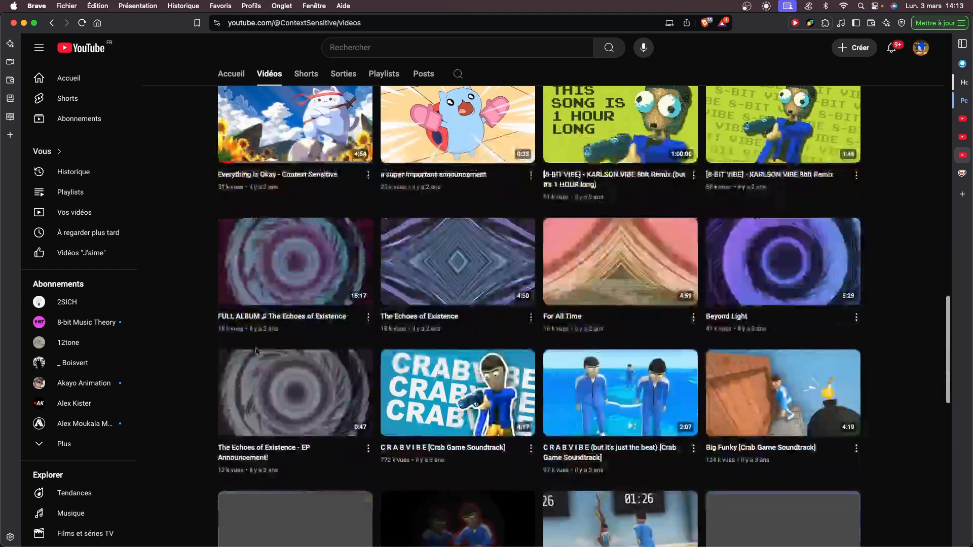
scroll(258, 351, "up", 4)
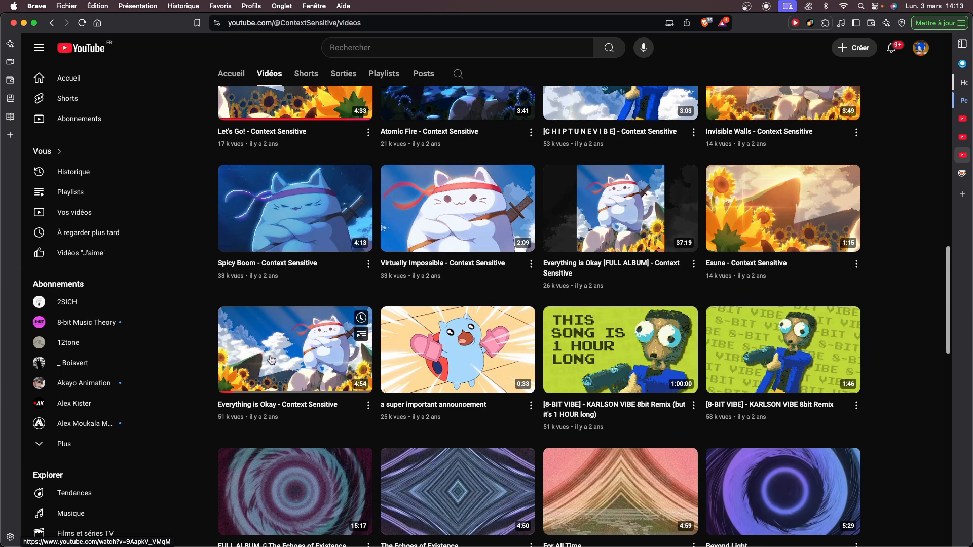
scroll(270, 360, "up", 15)
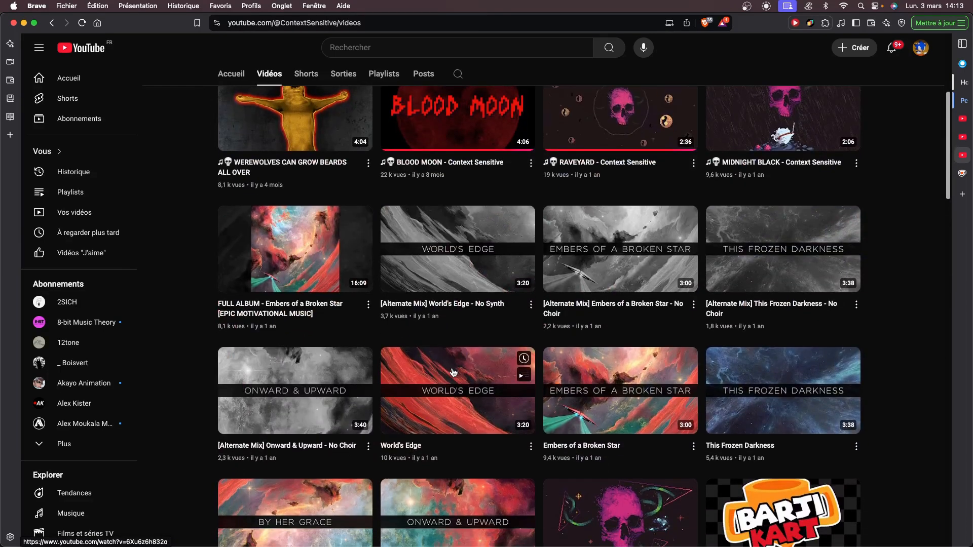
scroll(458, 371, "down", 4)
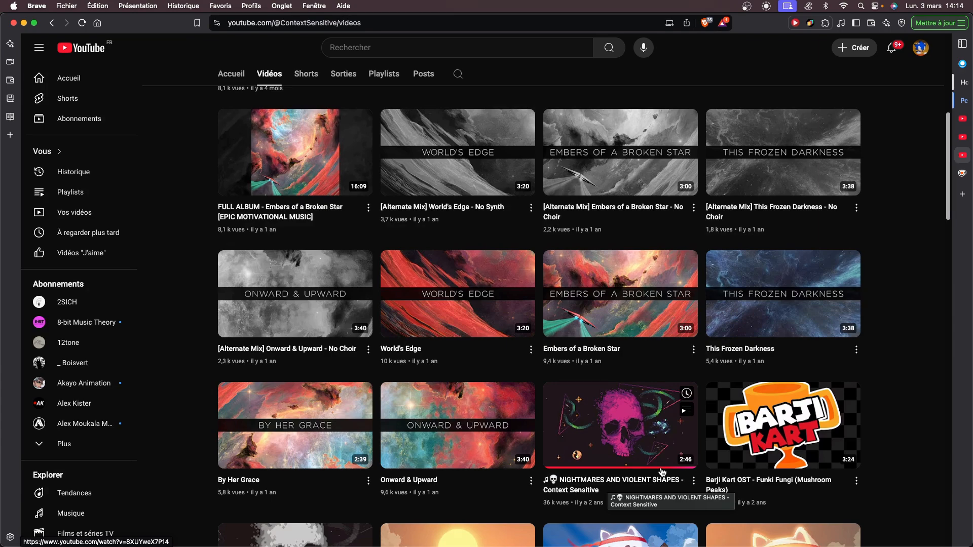
scroll(609, 485, "up", 5)
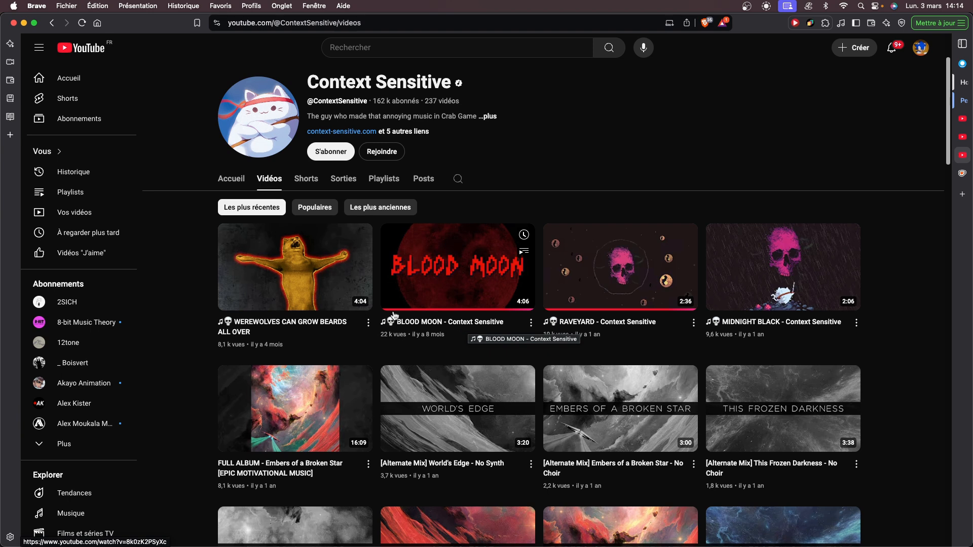
Switch to Discord and review the client's feedback on Sans titre.mp3, continuing the conversation up to the Idée n°2.mp3 message
mouse_move(1, 304)
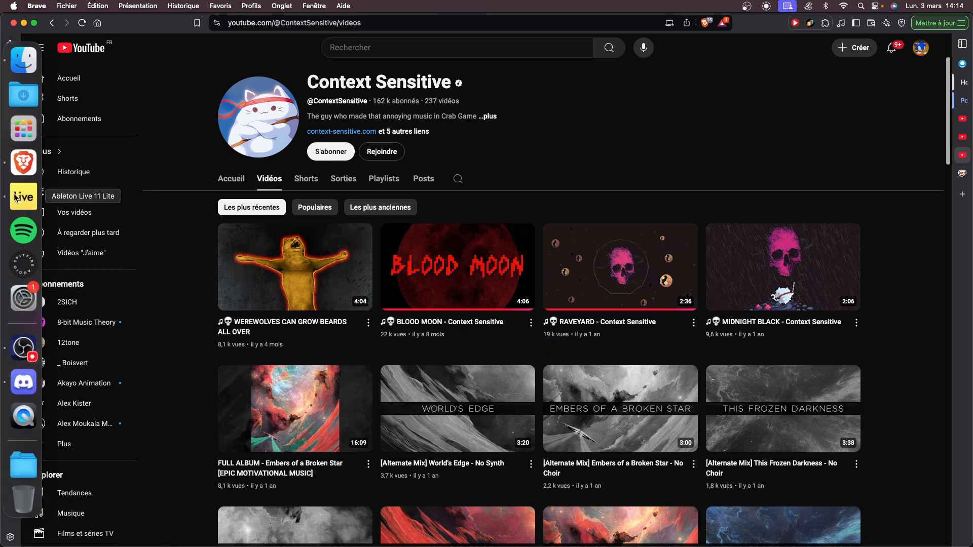
left_click(24, 382)
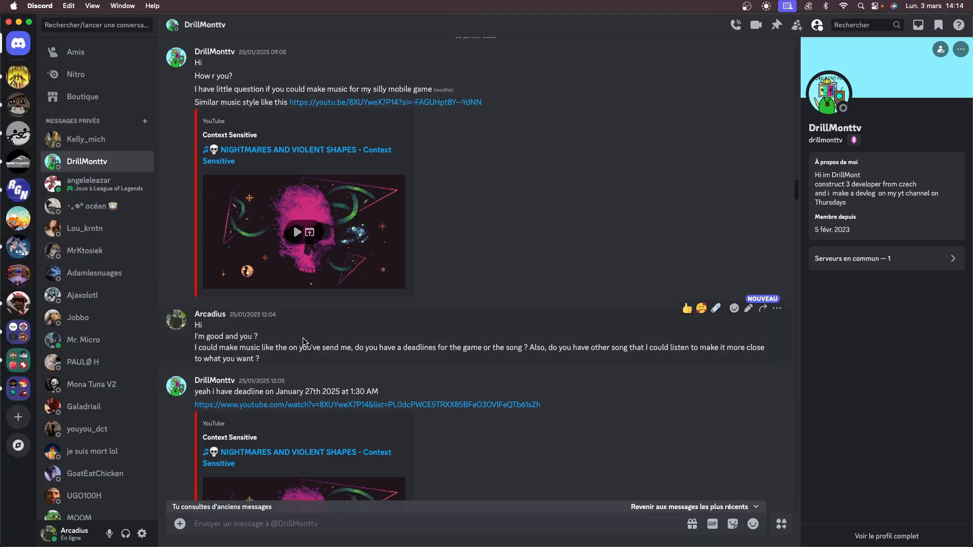
scroll(301, 336, "down", 20)
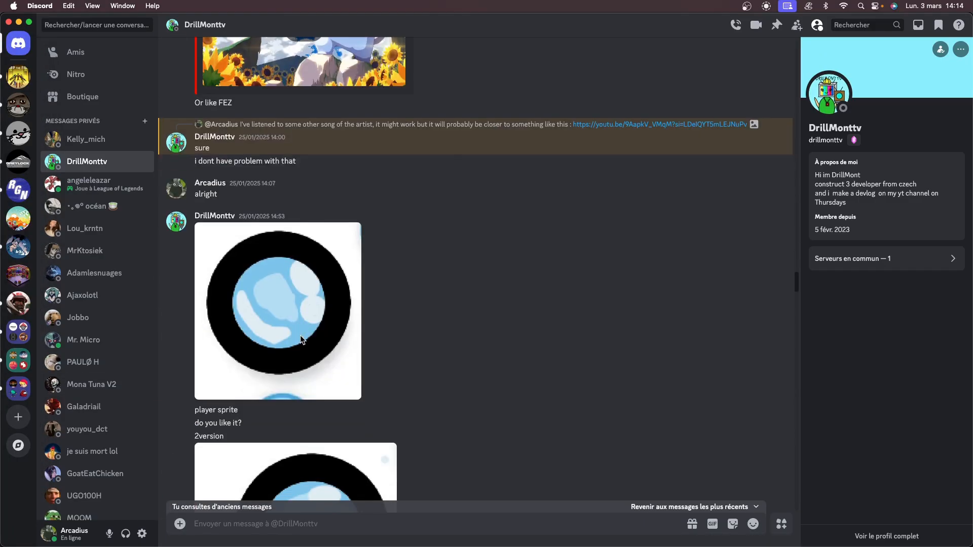
scroll(301, 338, "down", 20)
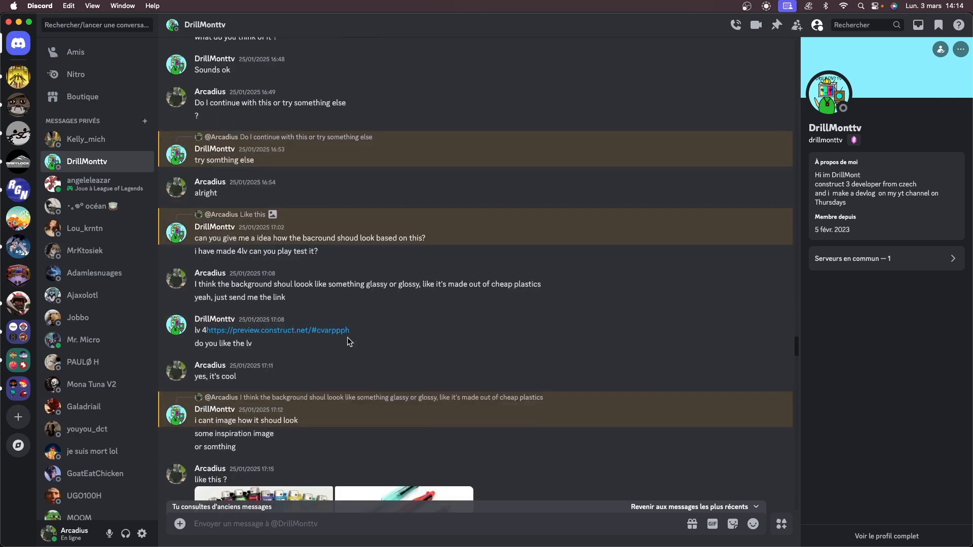
scroll(205, 200, "up", 5)
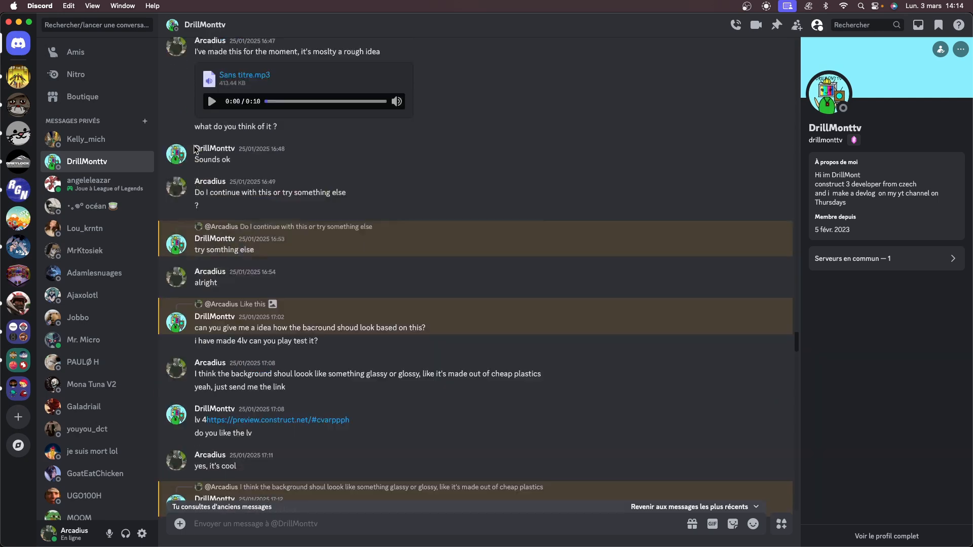
left_click_drag(194, 188, 250, 191)
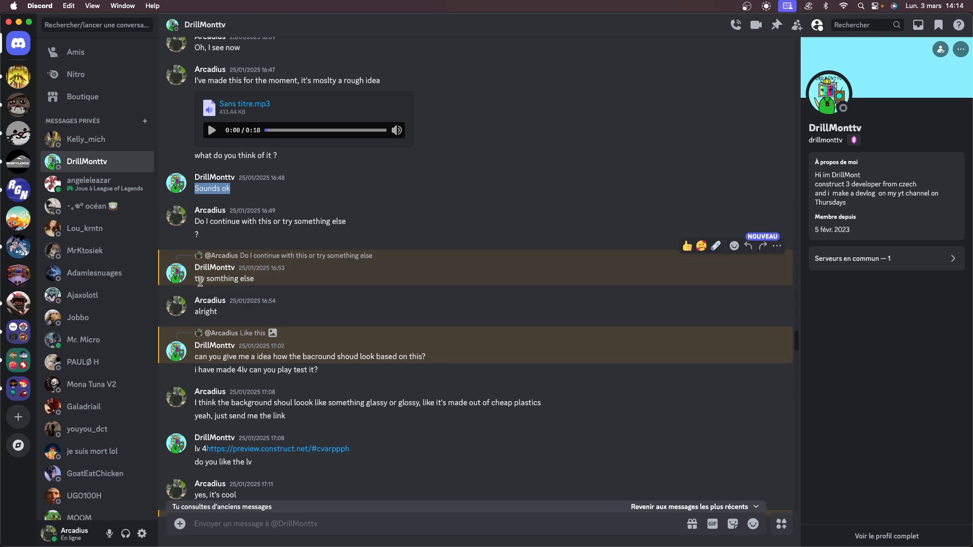
left_click_drag(194, 280, 291, 290)
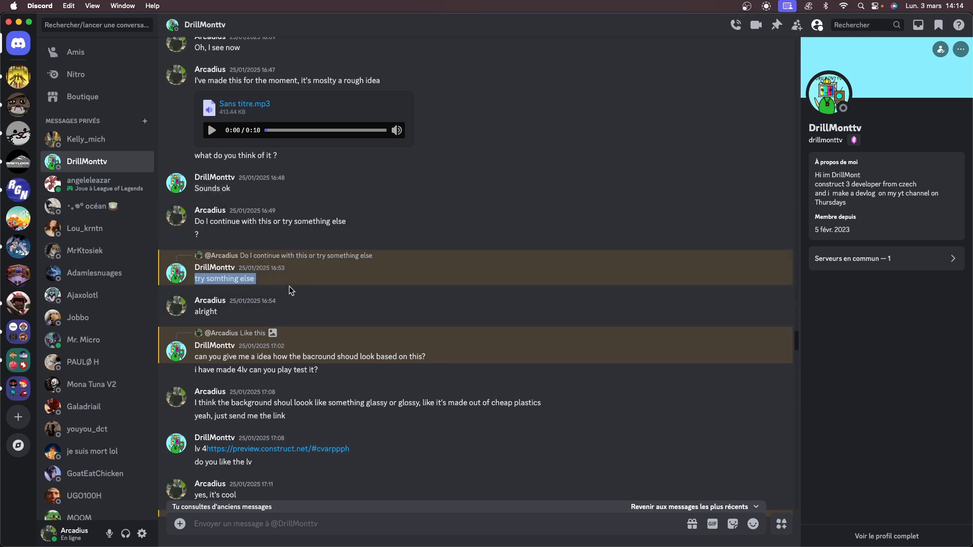
left_click(289, 285)
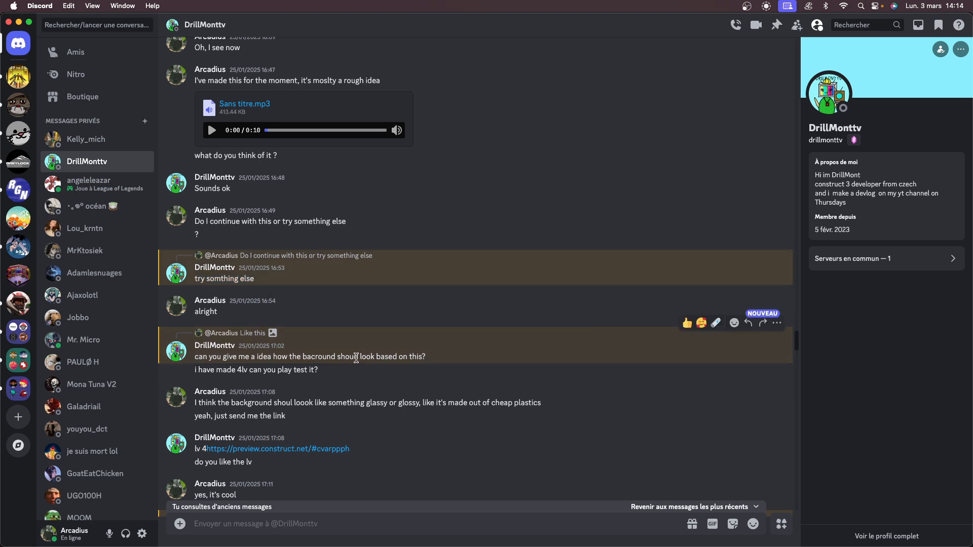
scroll(350, 352, "down", 12)
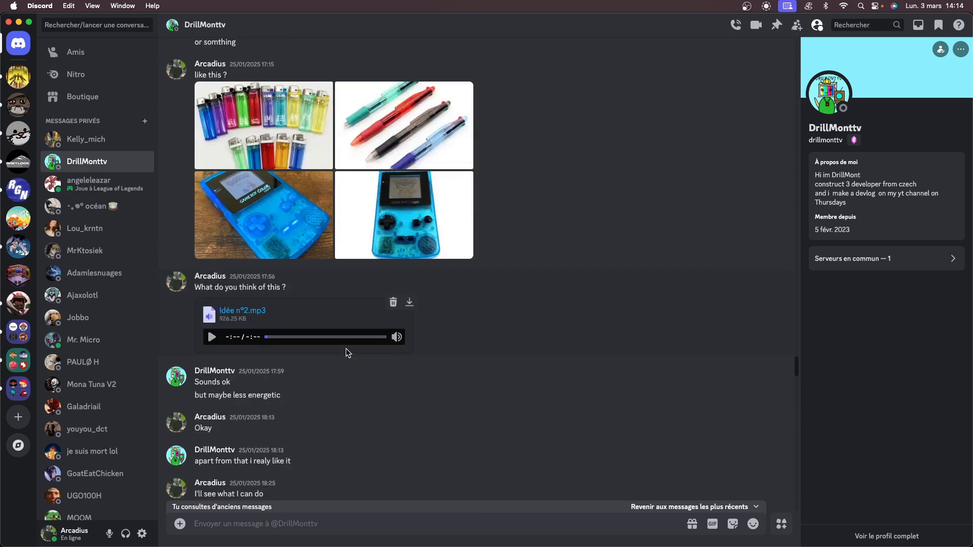
scroll(345, 348, "down", 4)
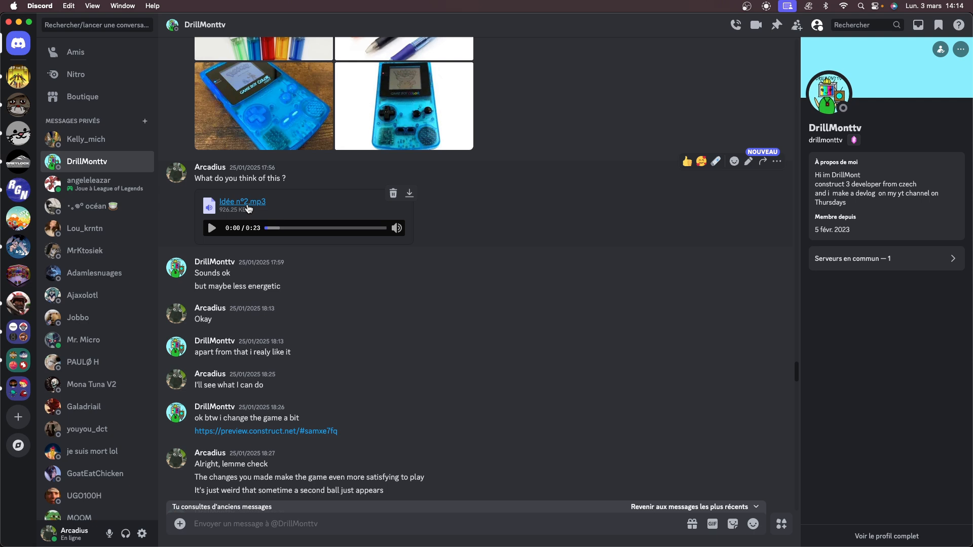
Switch to Ableton Live and play the Idée n°2 arrangement through to its end with looping turned off
key("super+Tab")
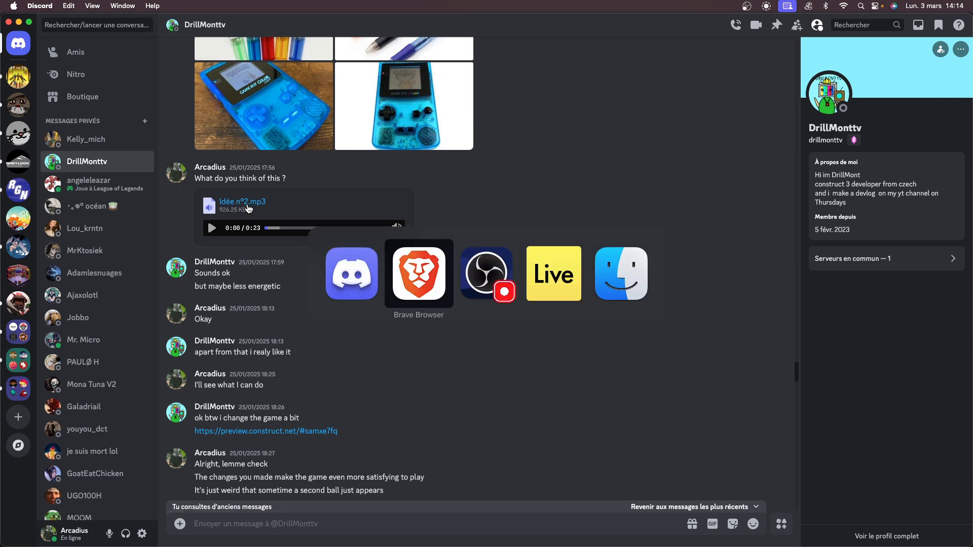
key("super+Tab")
key("super+Tab")
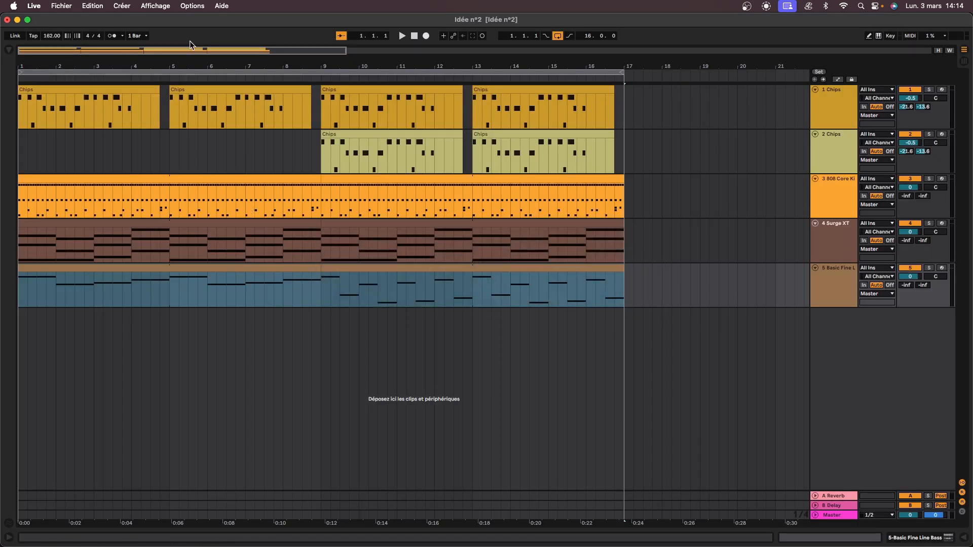
left_click(402, 36)
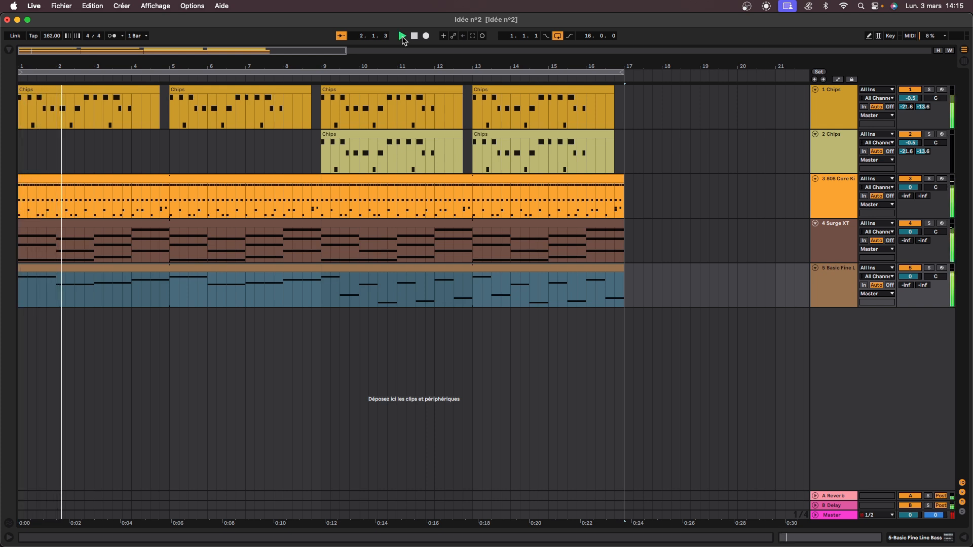
left_click(558, 37)
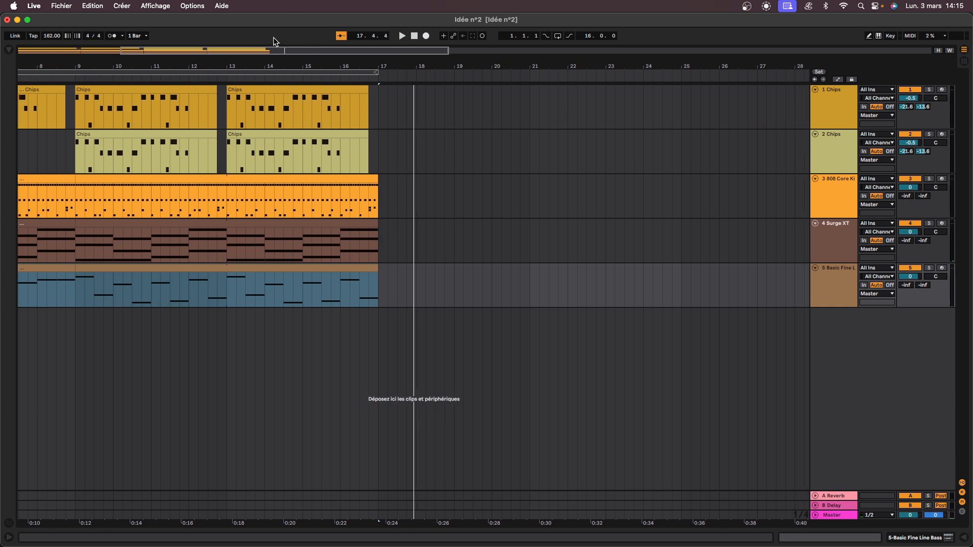
Switch back to Discord and highlight the client's reply to Idée n°2.mp3, ending on "but maybe less energetic"
key("super+Tab")
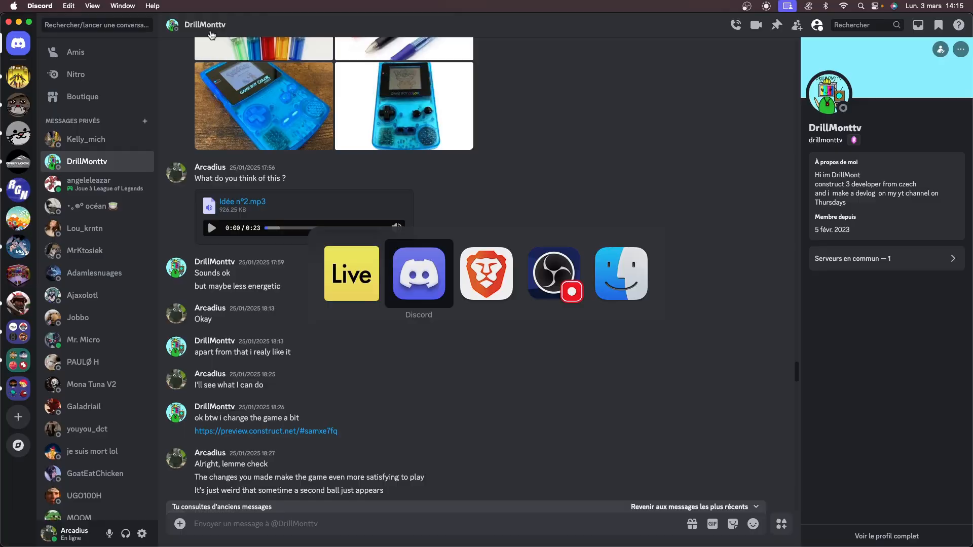
scroll(287, 219, "down", 3)
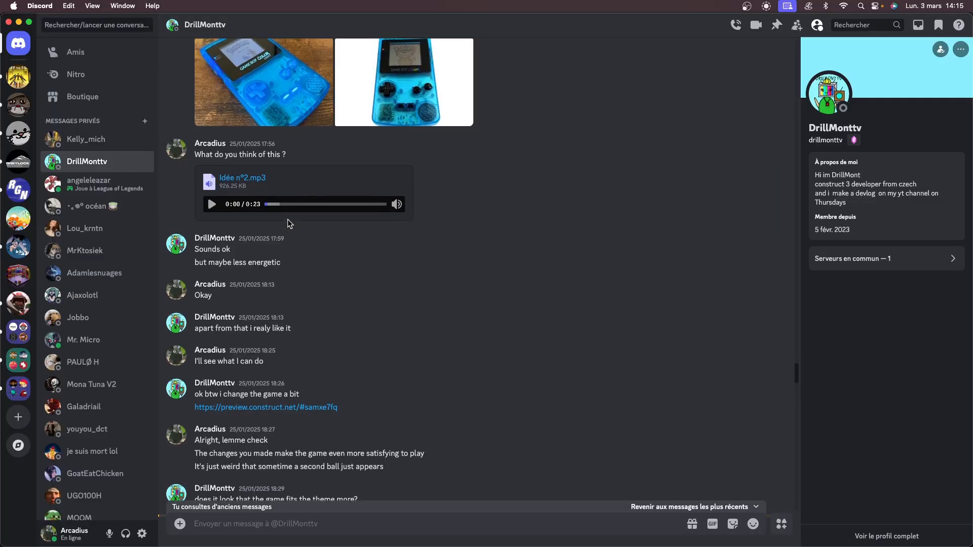
scroll(288, 219, "down", 2)
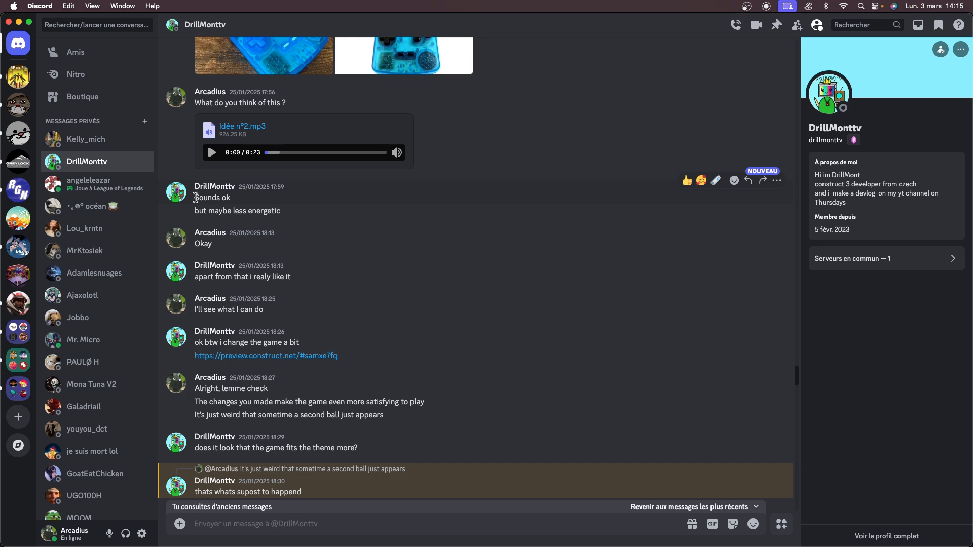
left_click_drag(195, 197, 252, 200)
left_click_drag(195, 211, 277, 211)
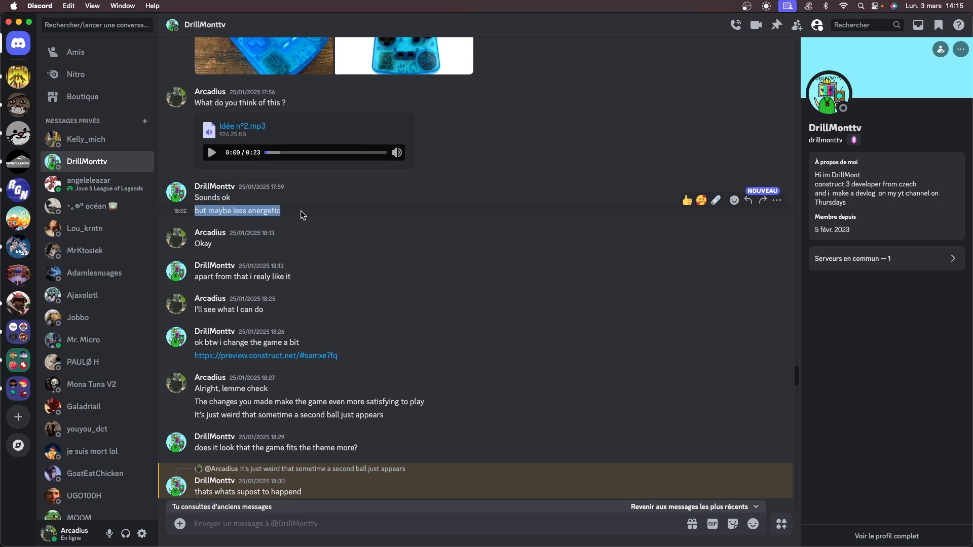
Return to Ableton Live and select the first eight bars of the Surge XT track in the Idée n°2 arrangement
key("super+Tab")
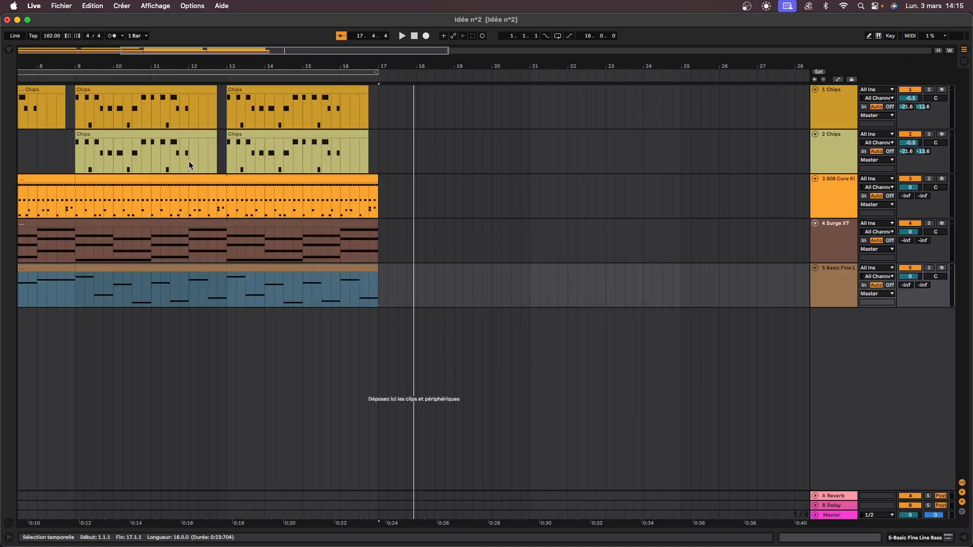
left_click_drag(283, 64, 57, 49)
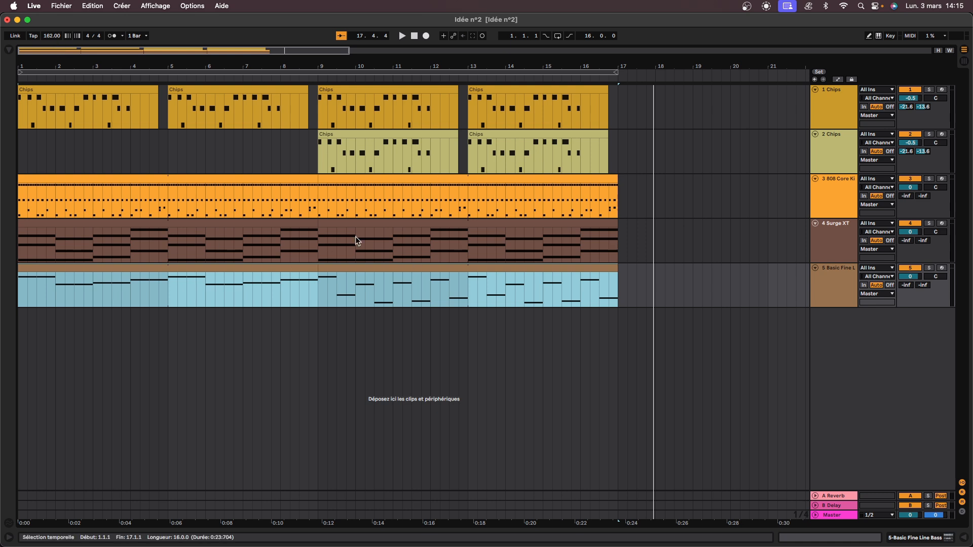
left_click(284, 229)
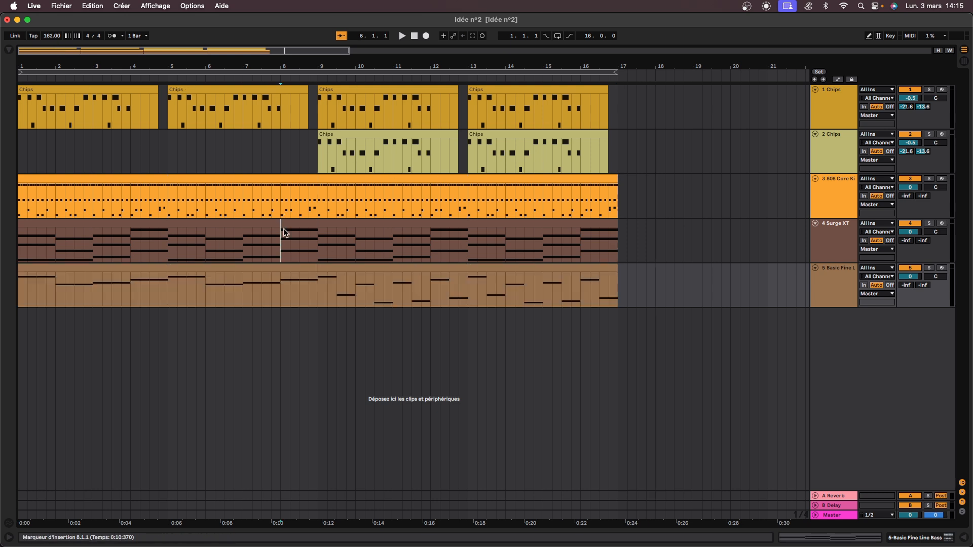
left_click(283, 224)
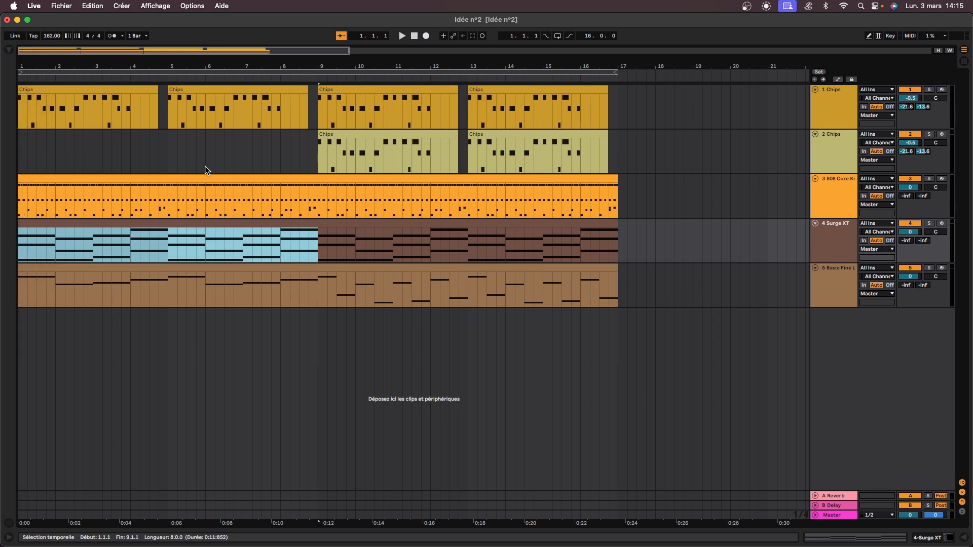
Open the Tiny-bubble.als set from the Tiny-bubble Project in the Jam's folder
key("super+alt+b")
double_click(105, 178)
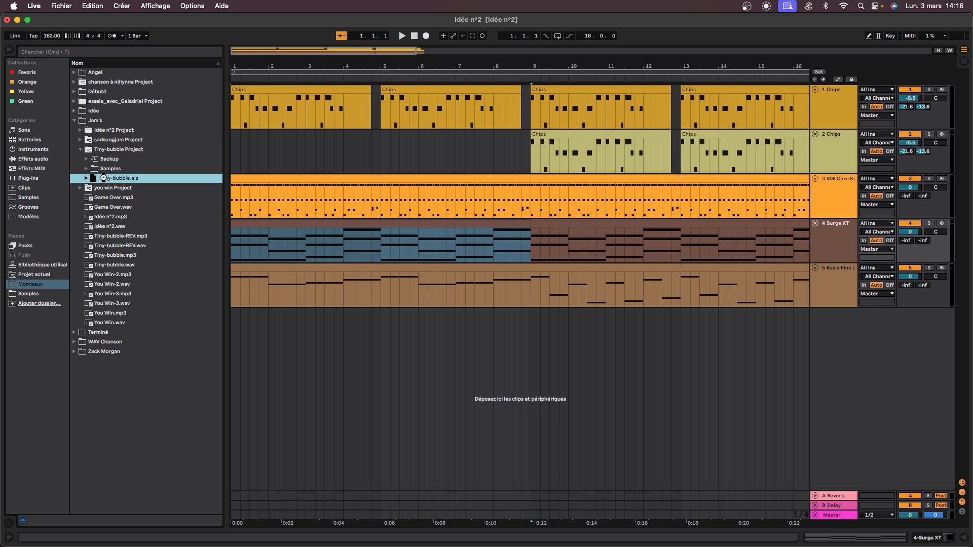
left_click(414, 303)
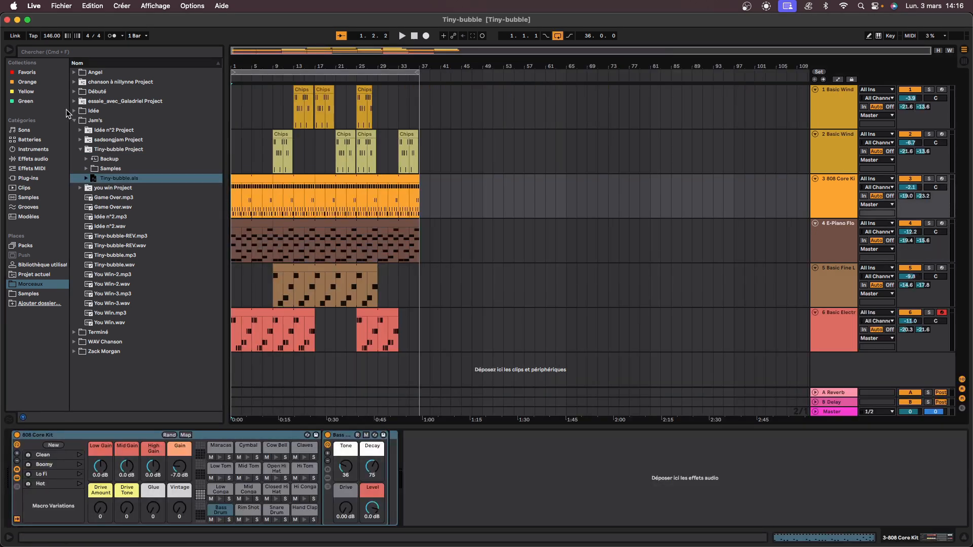
Hide the device view and the browser, and fit the whole Tiny-bubble arrangement in the window
key("super+alt+l")
key("super+alt+b")
left_click_drag(170, 52, 541, 116)
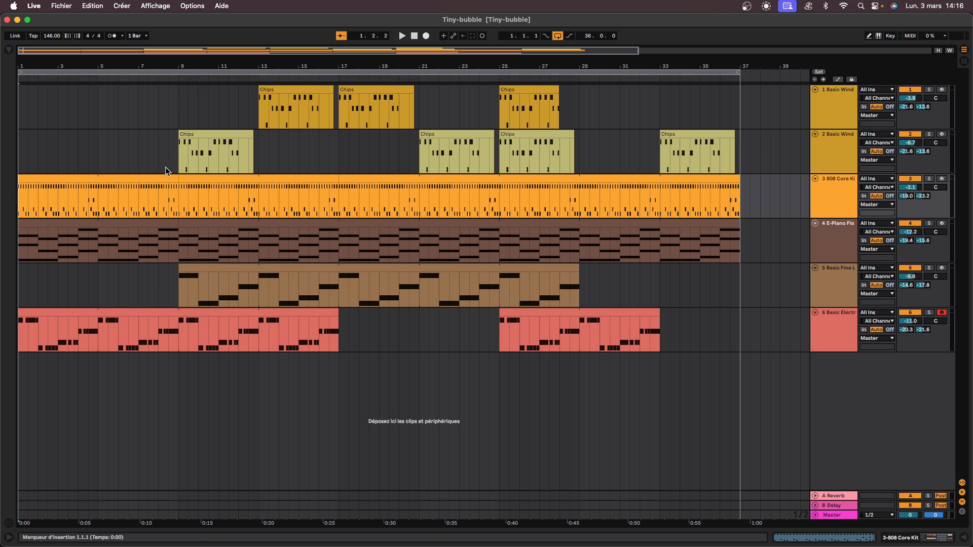
Select in turn the first 808 drum clip, the first electric bass clip and the Basic Fine Line Bass clip in the Tiny-bubble arrangement
left_click(101, 186)
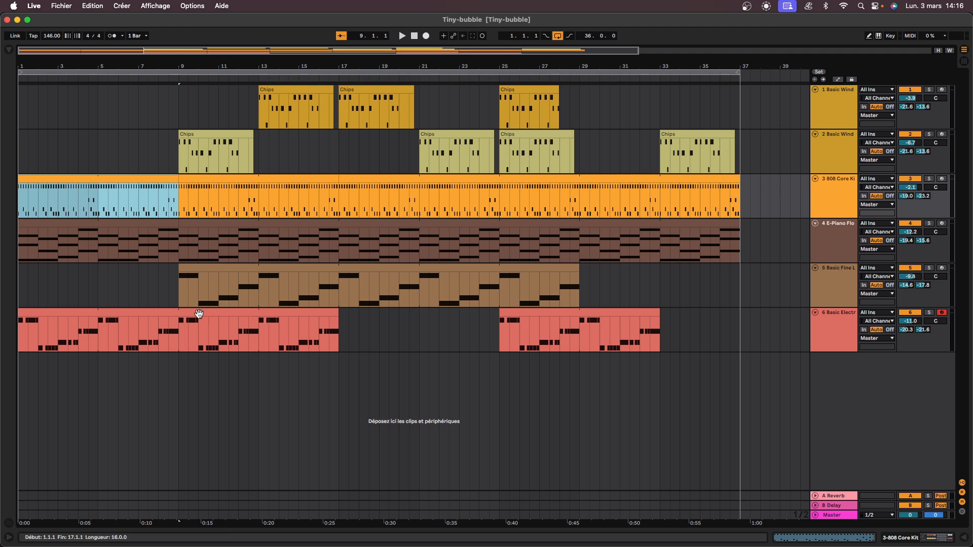
left_click(99, 313)
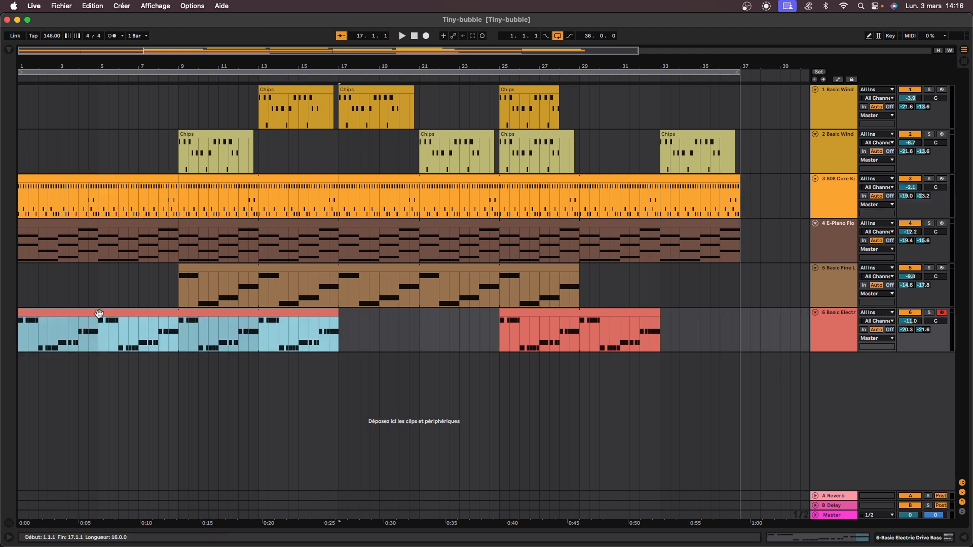
left_click(285, 268)
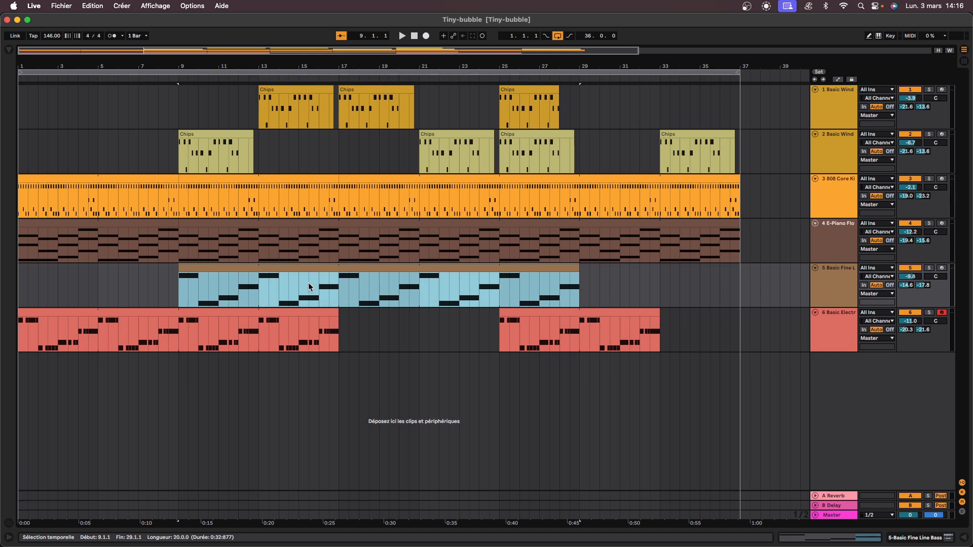
Reopen the Idée n°2.als set from the recently used sets
left_click(57, 6)
mouse_move(84, 43)
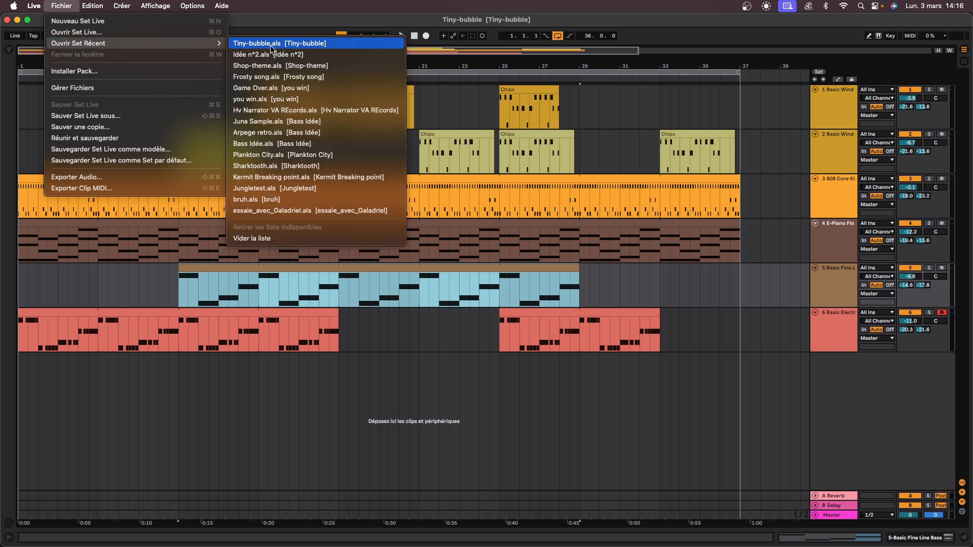
left_click(281, 54)
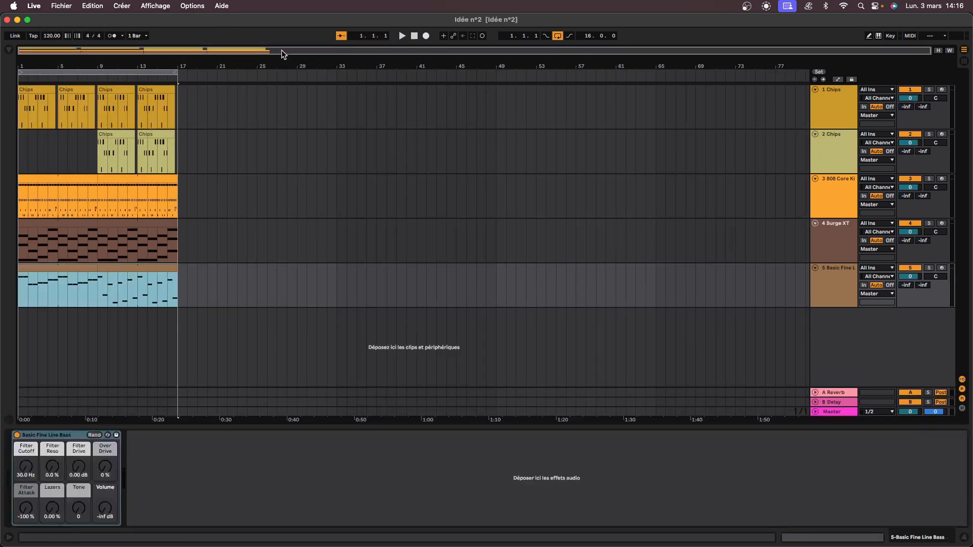
Select the first clip of the 1 Chips track in the Idée n°2 arrangement
left_click_drag(153, 52, 543, 96)
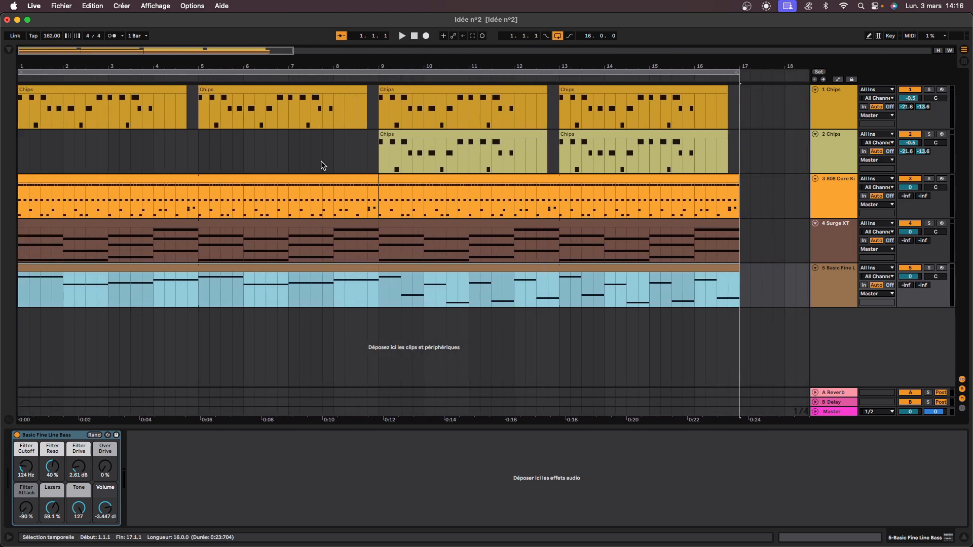
left_click(277, 146)
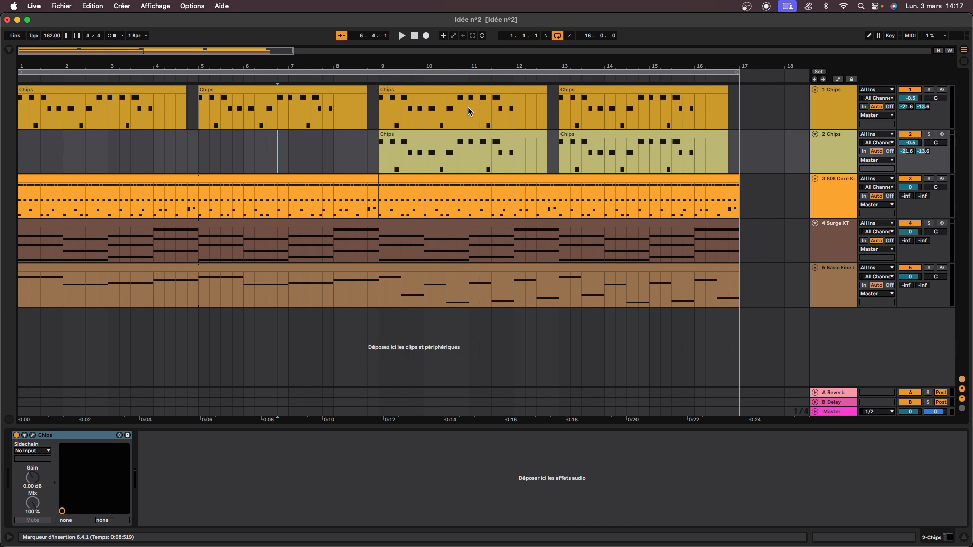
left_click(122, 90)
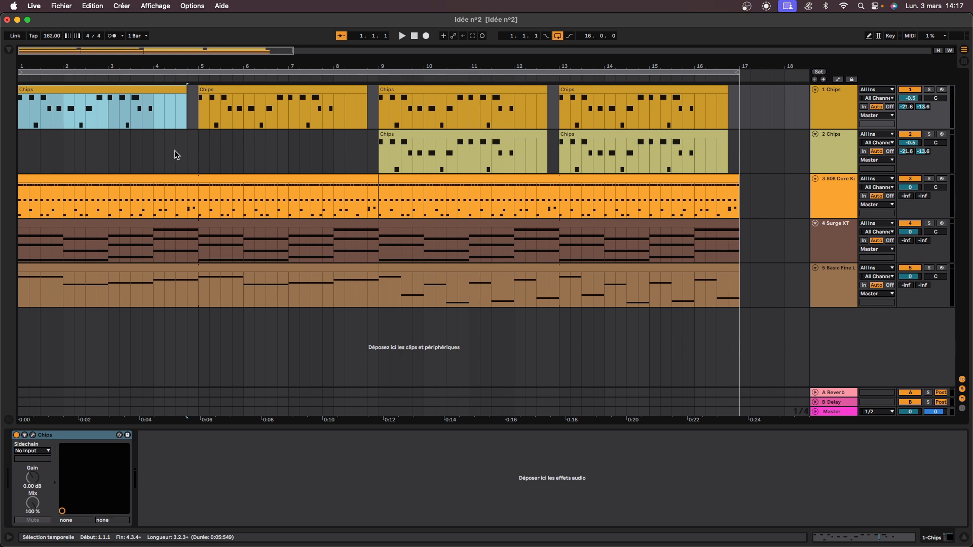
Open the notes of the first 808 Core Kit clip and enlarge the note editor
left_click(142, 179)
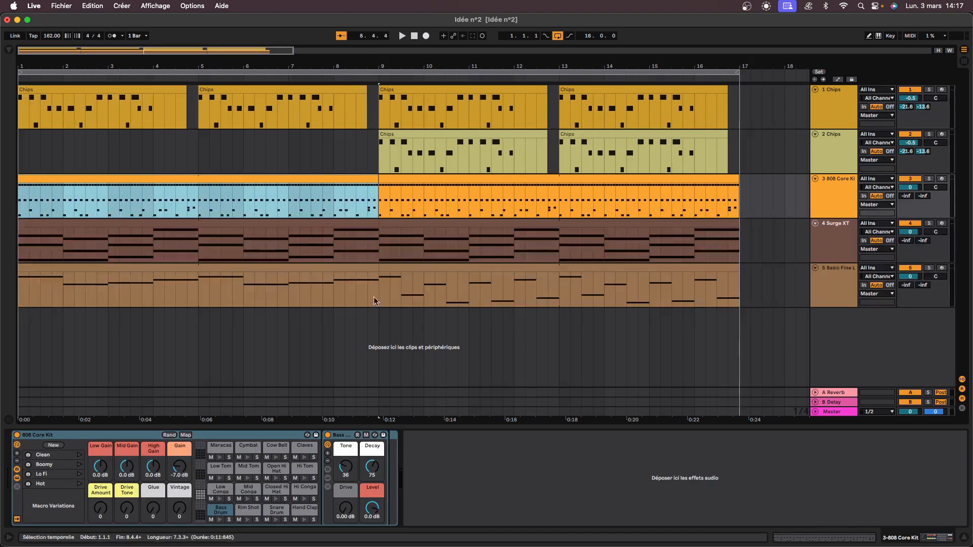
left_click(800, 536)
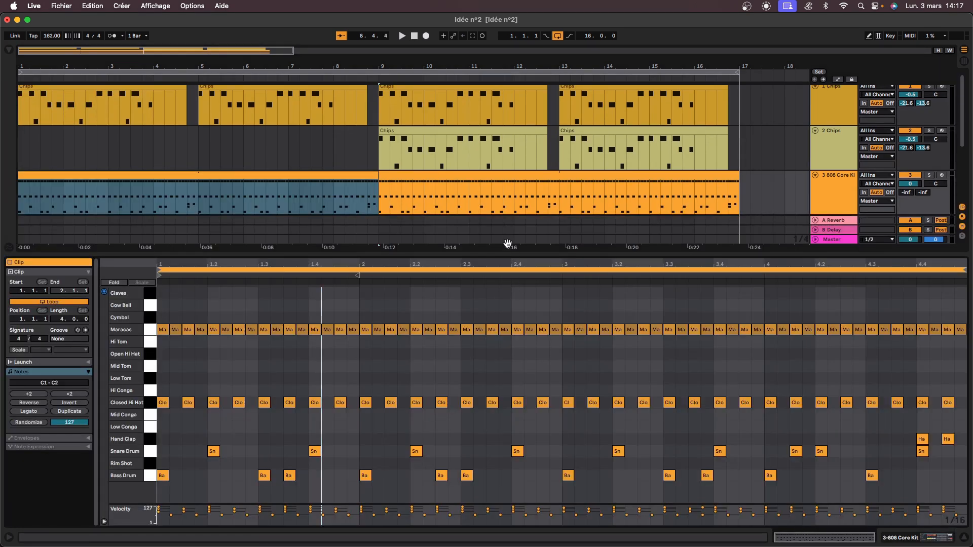
left_click_drag(512, 253, 507, 205)
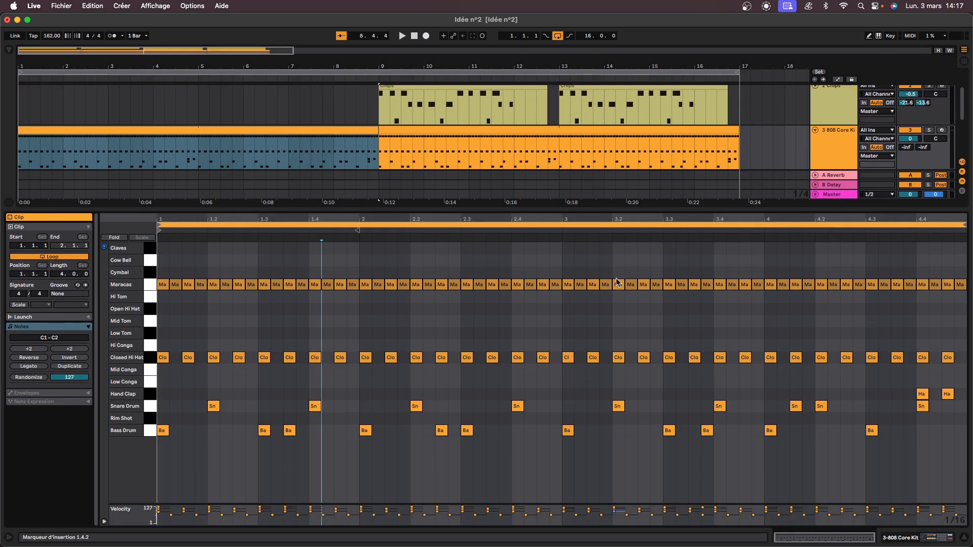
Single out the drum pattern's opening notes: the first bass drum, first snare, second bass drum and first two closed hi-hats
left_click(165, 433)
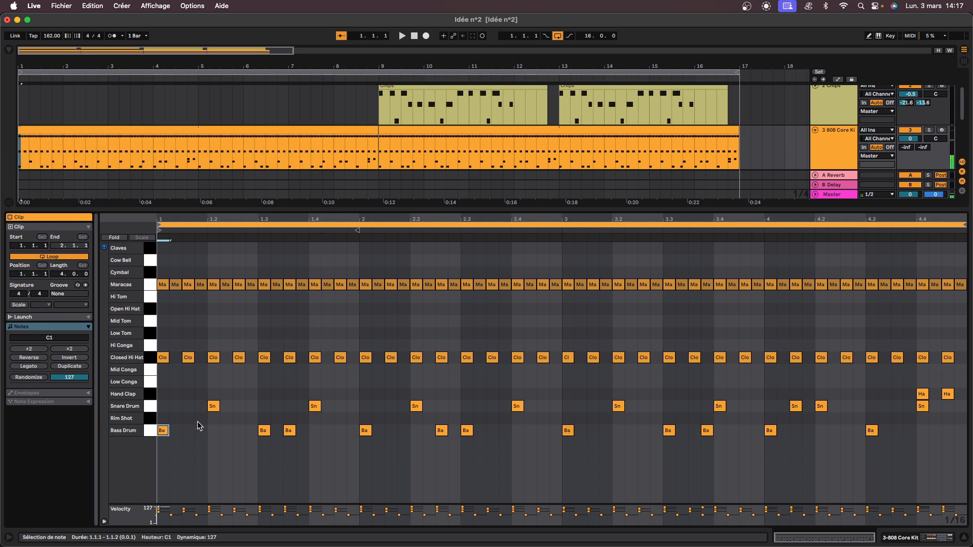
left_click(212, 407)
left_click(263, 430)
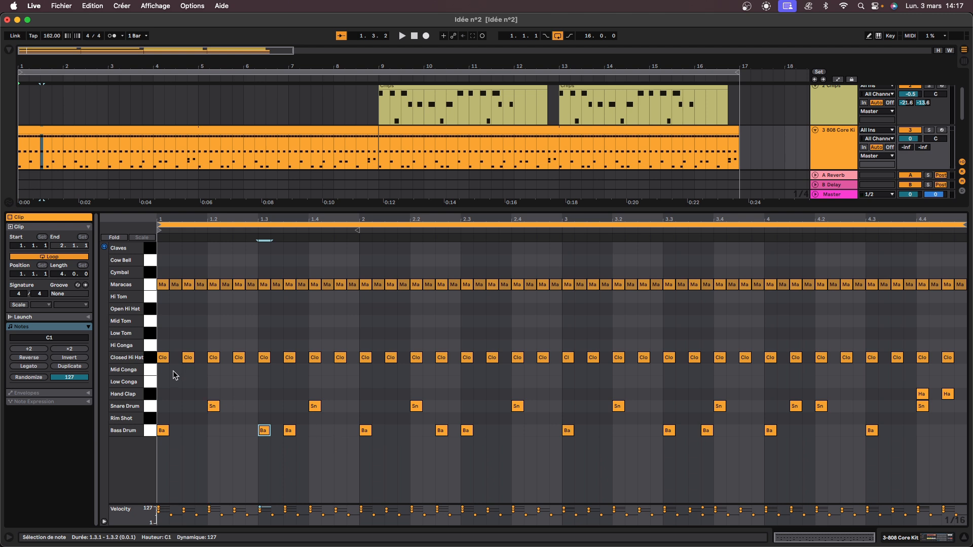
left_click_drag(162, 343, 205, 365)
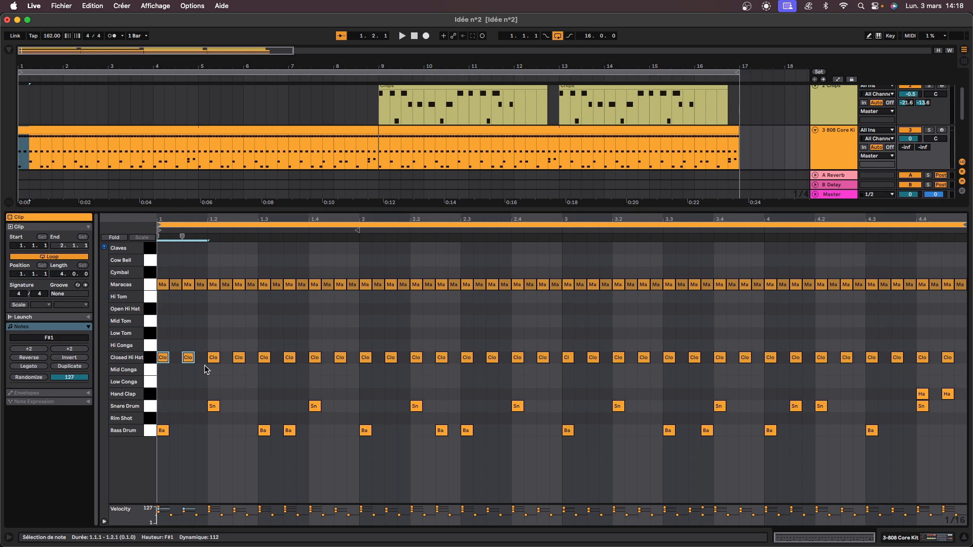
left_click(205, 365)
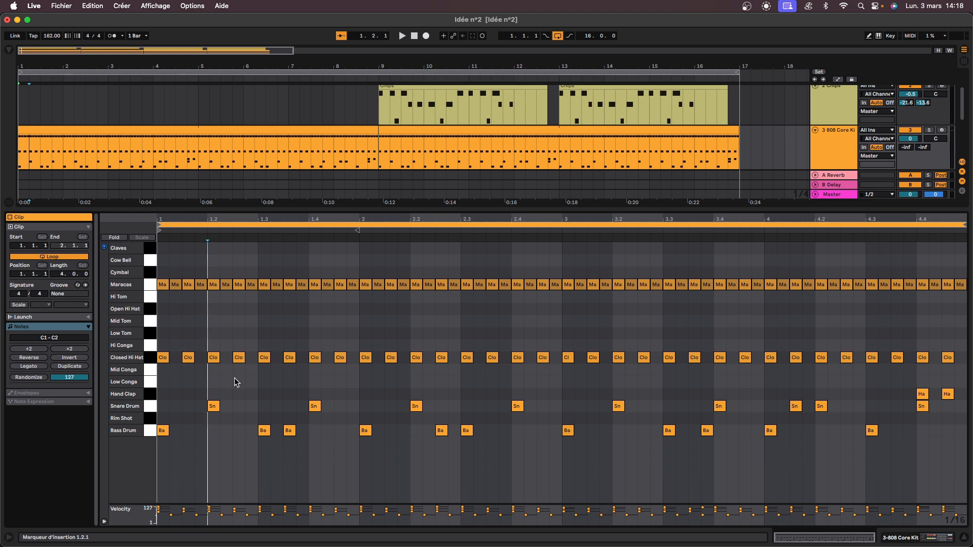
Highlight in turn the bass drum pairs at 1.3 and 2.2.3, the hand claps at 4.4 and the snare pair from 4.1.3
left_click(270, 445)
left_click_drag(270, 444, 296, 426)
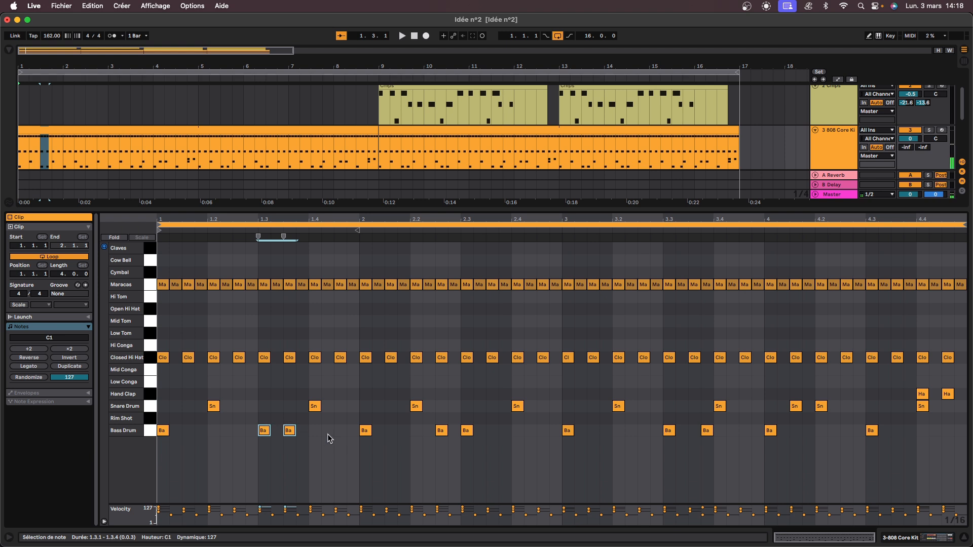
left_click_drag(433, 449, 471, 431)
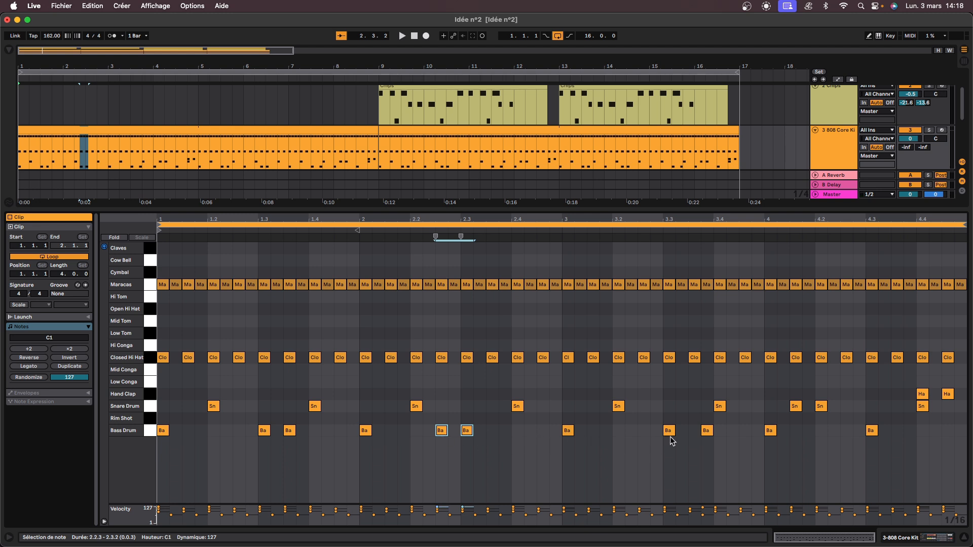
mouse_move(910, 383)
left_mouse_down()
mouse_move(959, 401)
mouse_move(950, 395)
left_mouse_up()
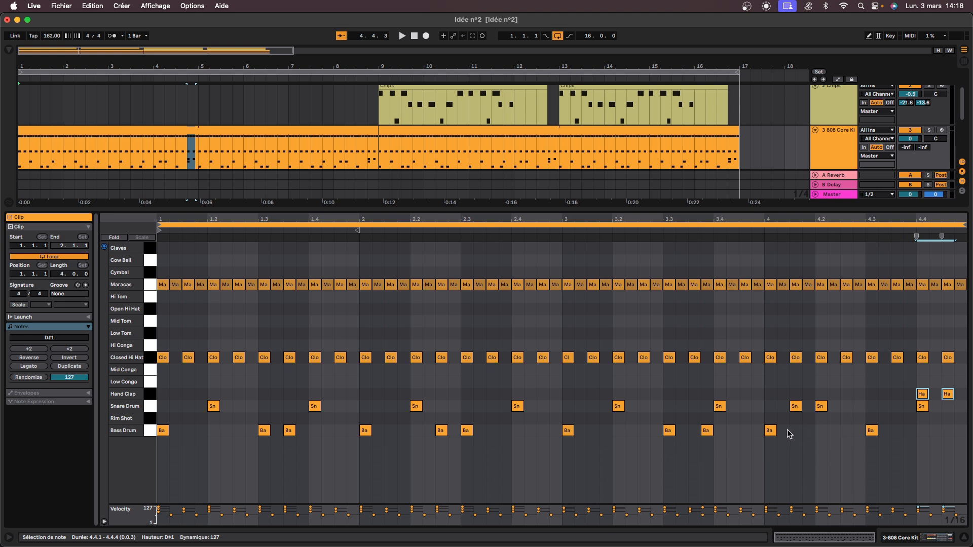
left_click(663, 448)
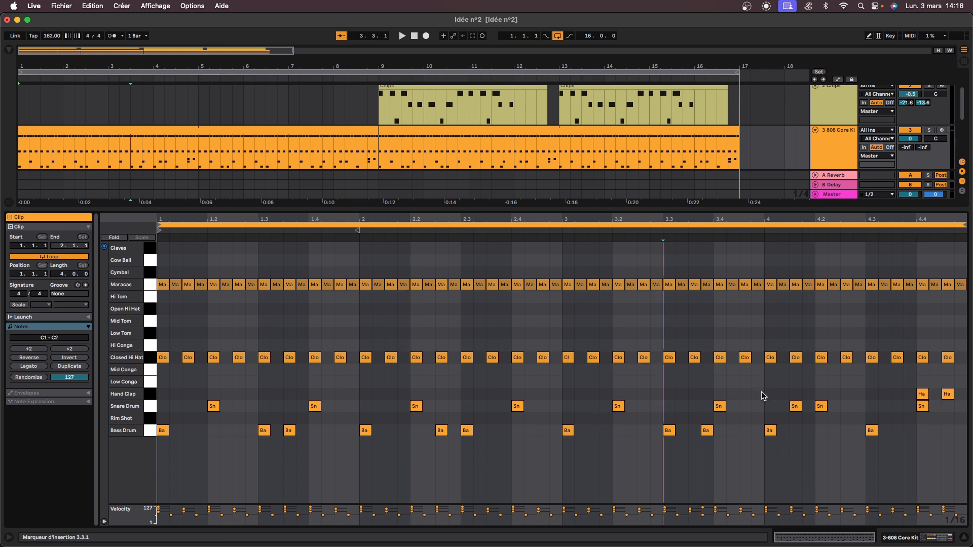
left_click_drag(784, 387, 831, 414)
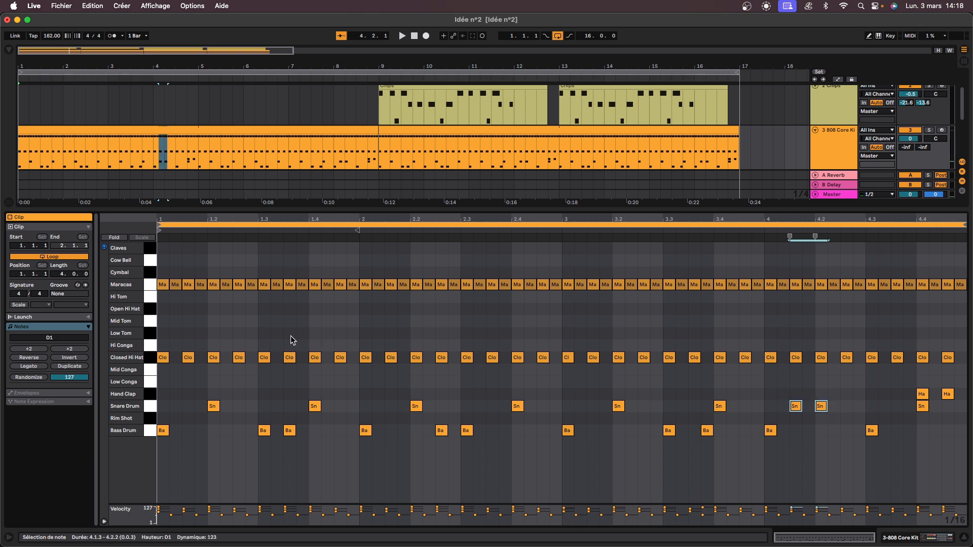
right_click(221, 423)
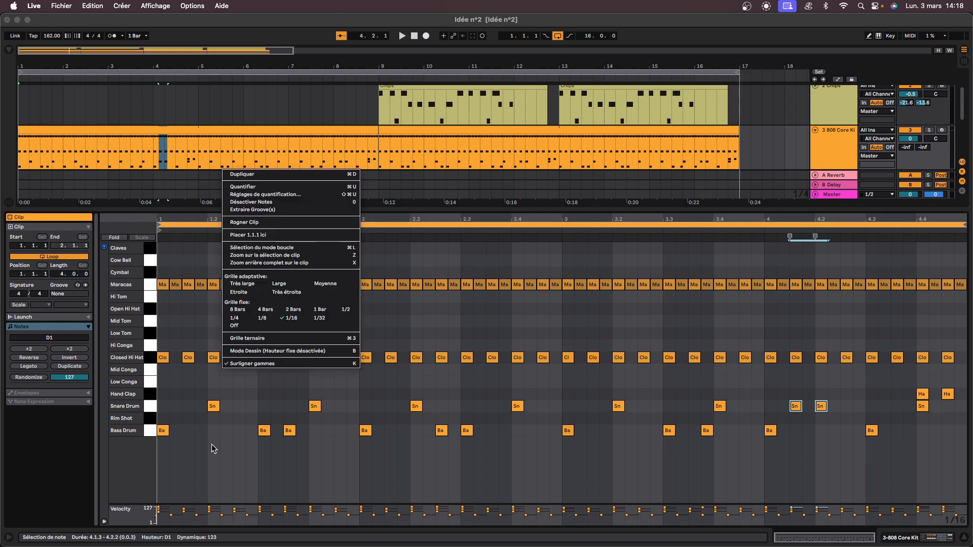
left_click(211, 444)
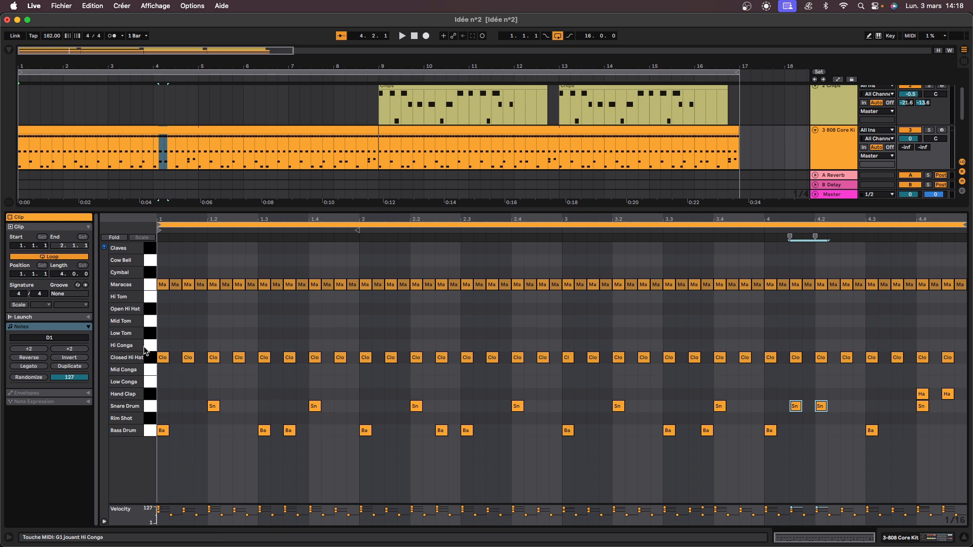
left_click(259, 320)
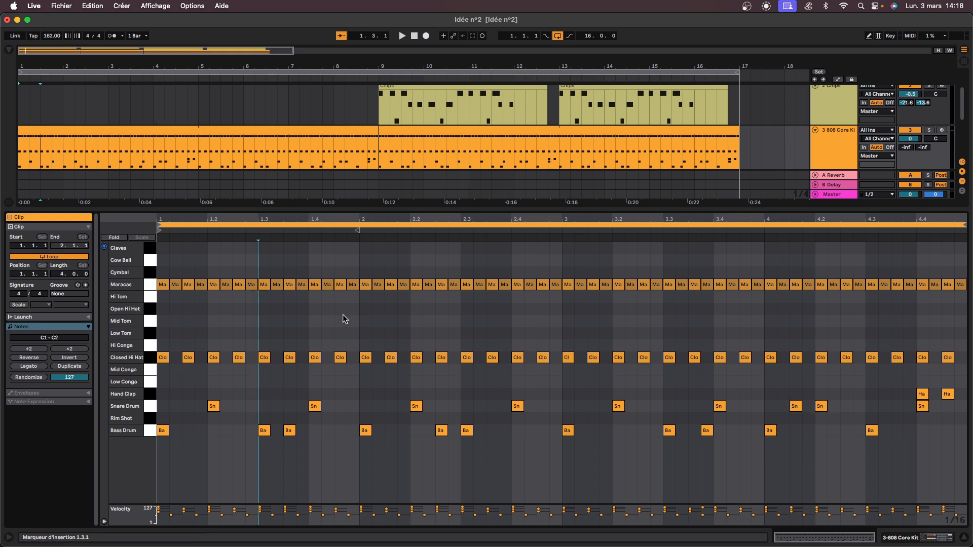
Select all the Maracas notes in the drum clip and inspect the pattern up close before returning to the full clip
left_click(150, 287)
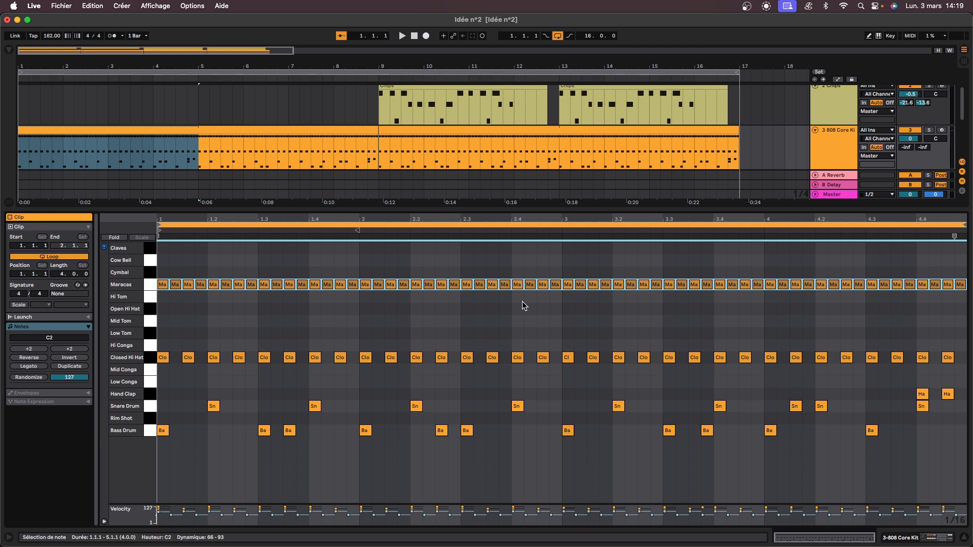
left_click_drag(686, 217, 685, 240)
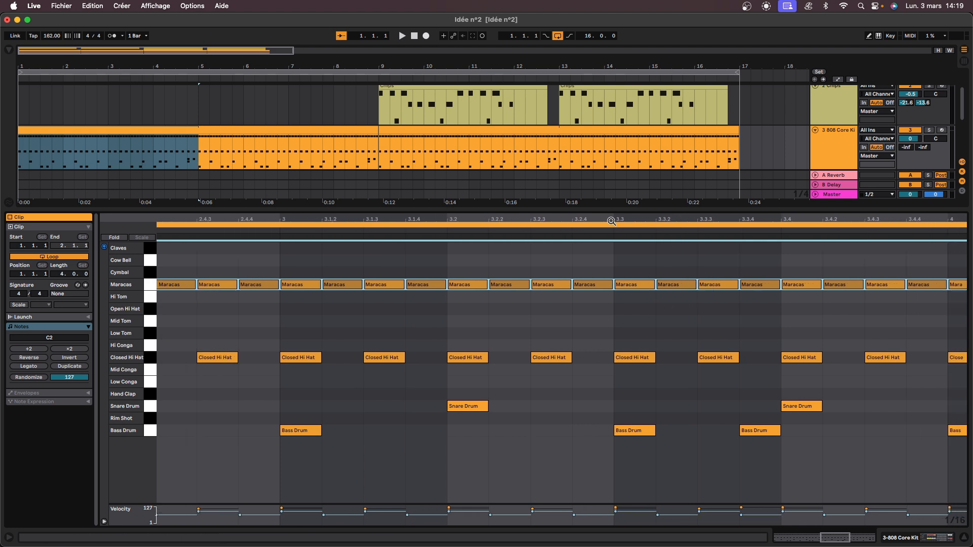
left_click_drag(501, 218, 967, 219)
left_click_drag(405, 218, 488, 221)
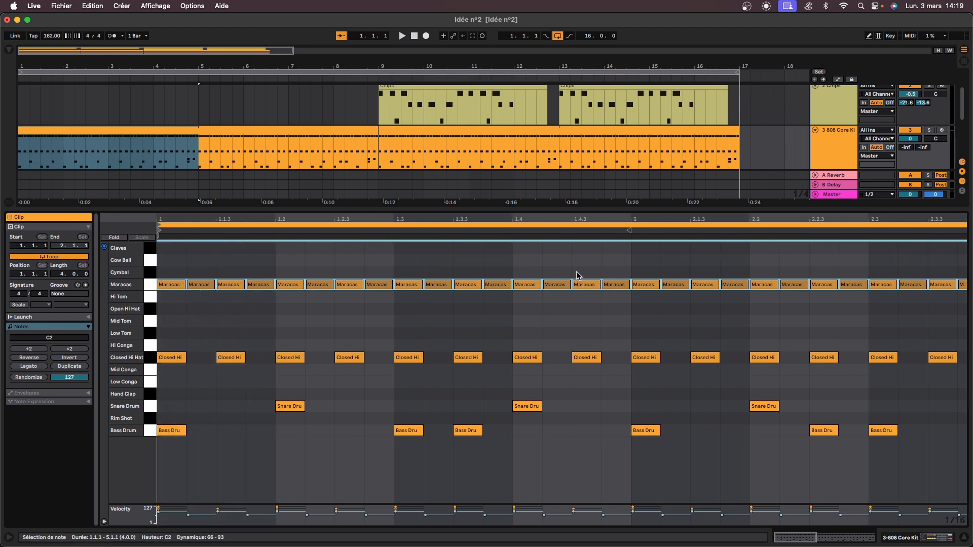
left_click_drag(569, 215, 569, 202)
left_click_drag(332, 217, 332, 217)
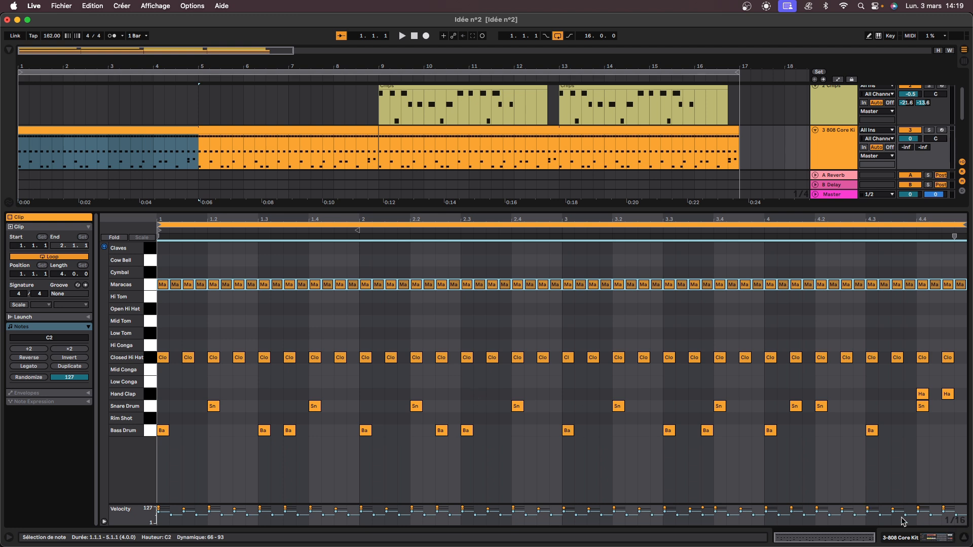
Close the note editor, then play the arrangement from the start with the Surge XT and Basic Fine Line Bass tracks muted
left_click(964, 537)
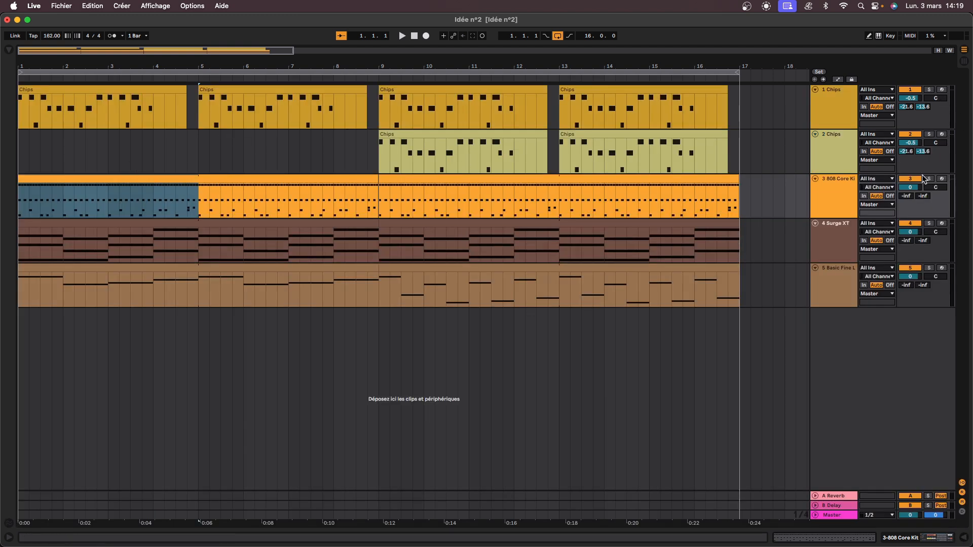
left_click(910, 223)
left_click(910, 268)
key("space")
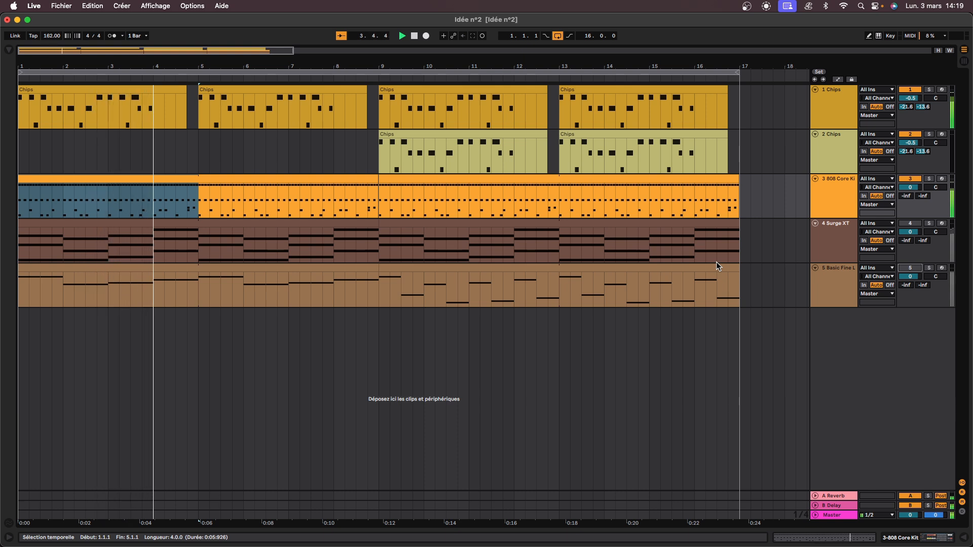
key("space")
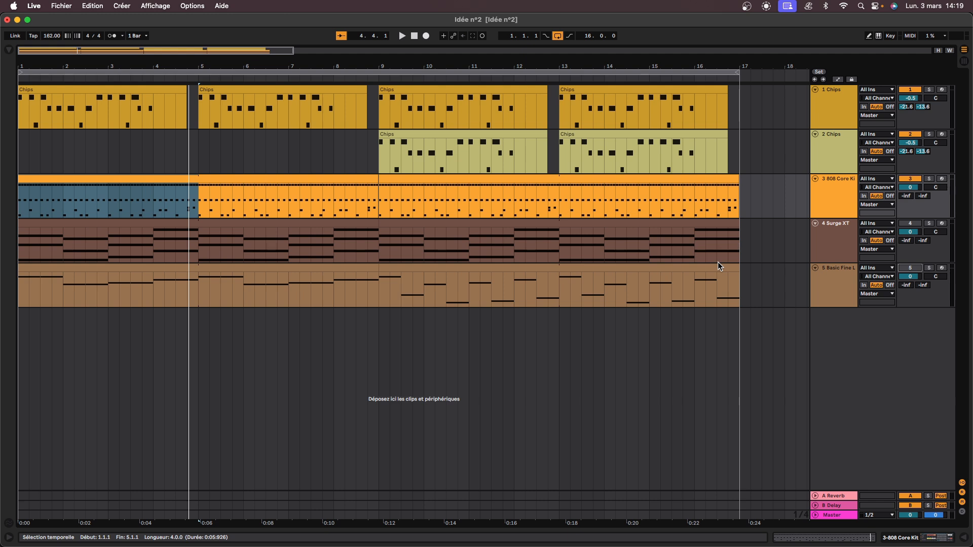
Unmute the Surge XT track and open the notes of its first eight-bar clip
left_click(909, 223)
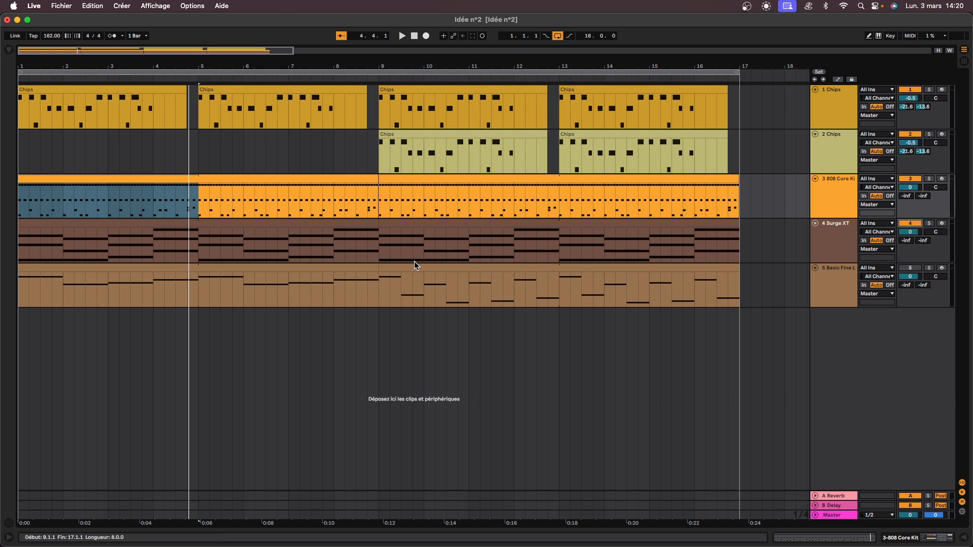
left_click(145, 223)
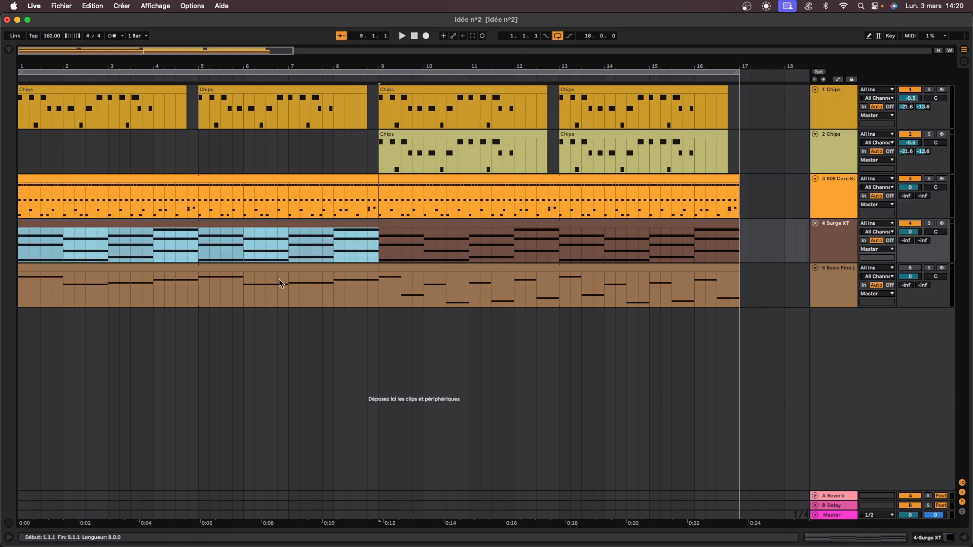
left_click(815, 537)
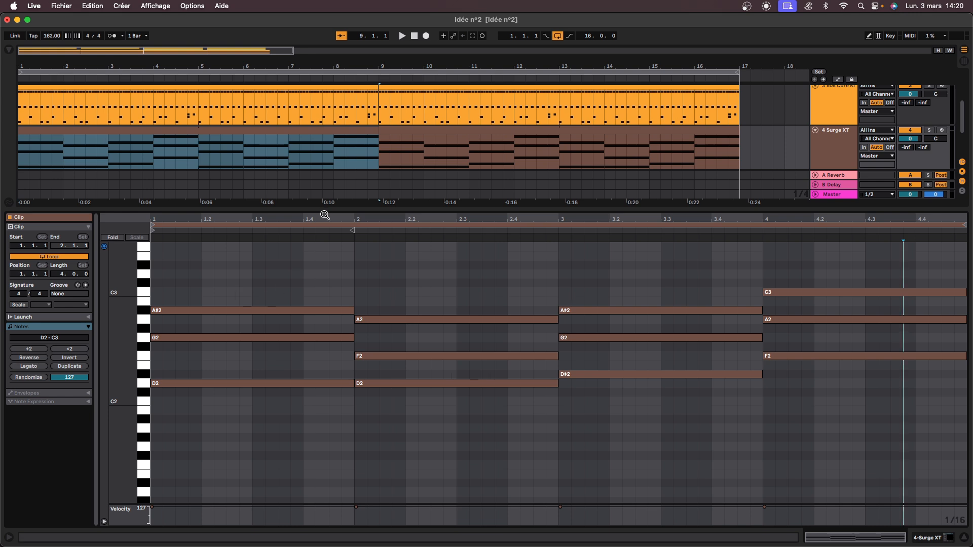
Shrink the note editor to give the arrangement more room and collapse the 2 Chips track
left_click_drag(321, 208, 325, 297)
scroll(323, 246, "up", 5)
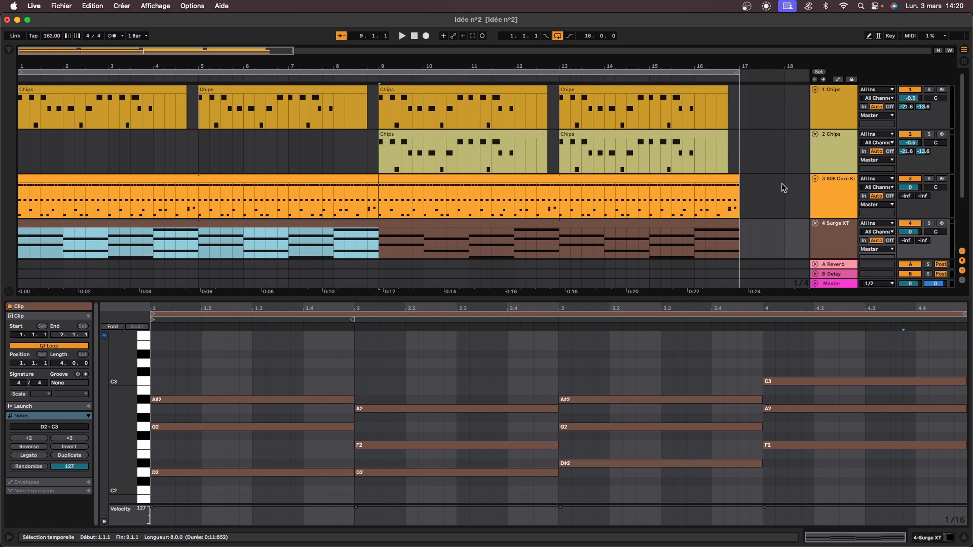
left_click(814, 134)
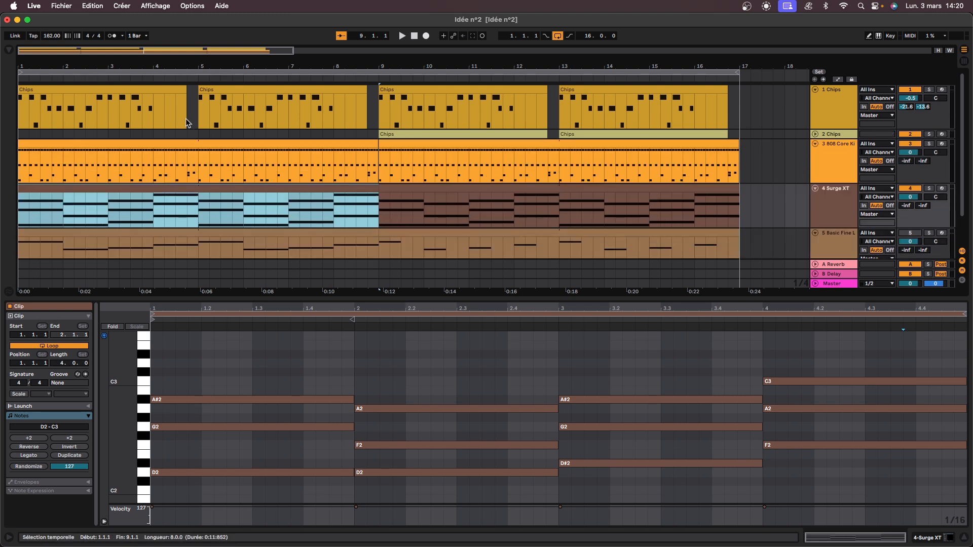
Examine the notes of the first Chips melody clip and the first Surge XT chord clip, then close the note editor
left_click(150, 90)
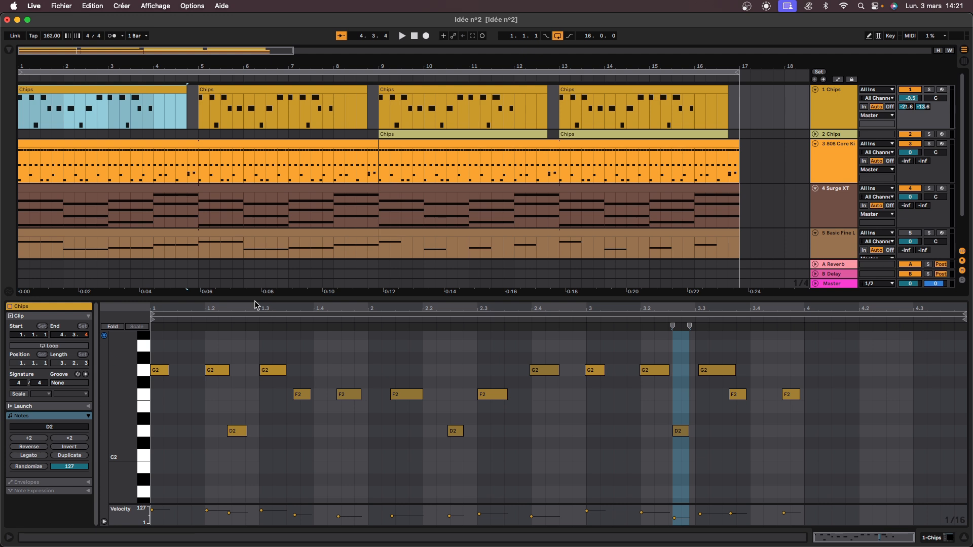
left_click(205, 207)
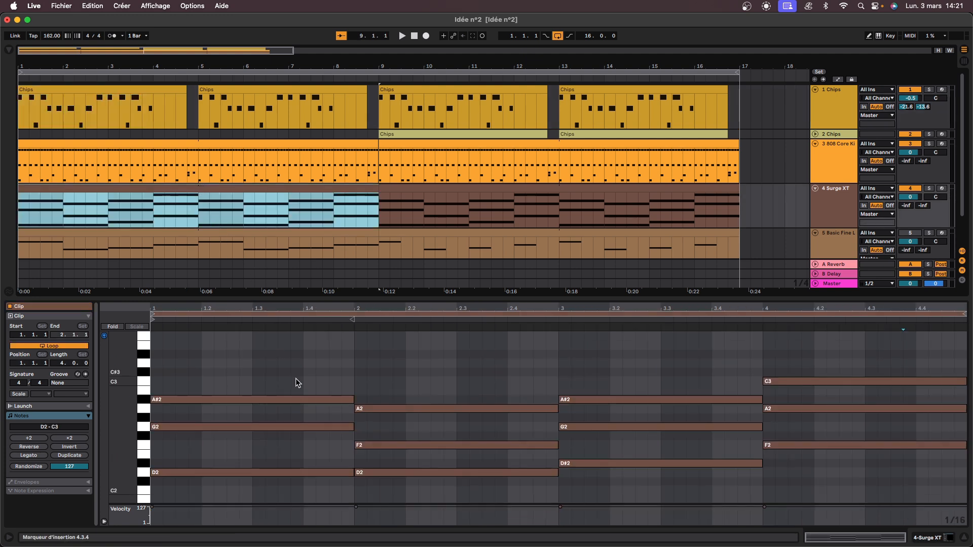
scroll(329, 371, "down", 1)
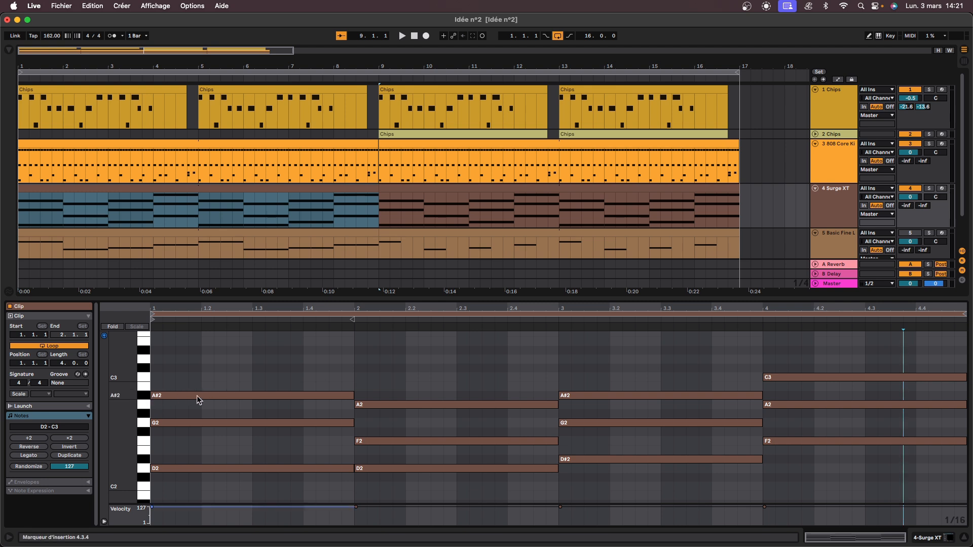
scroll(215, 395, "down", 5)
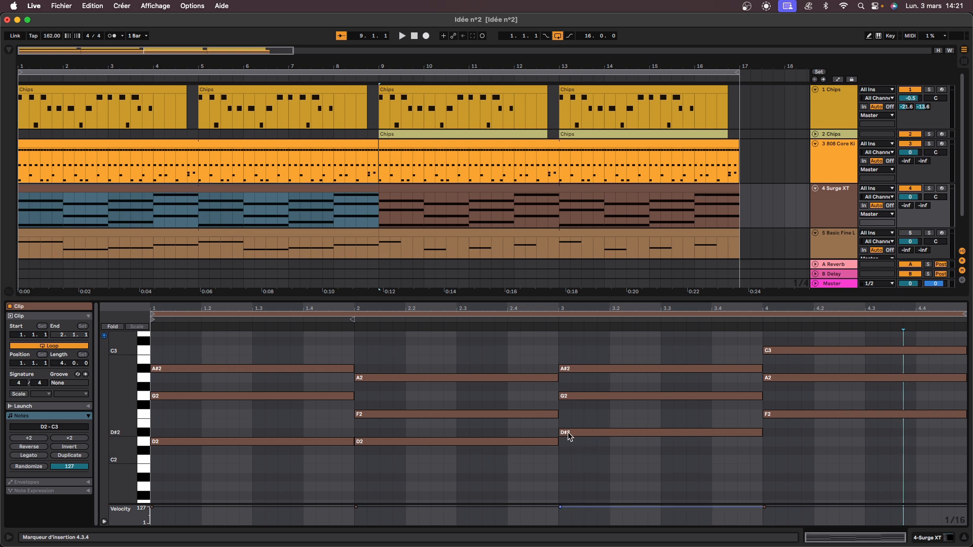
left_click(964, 537)
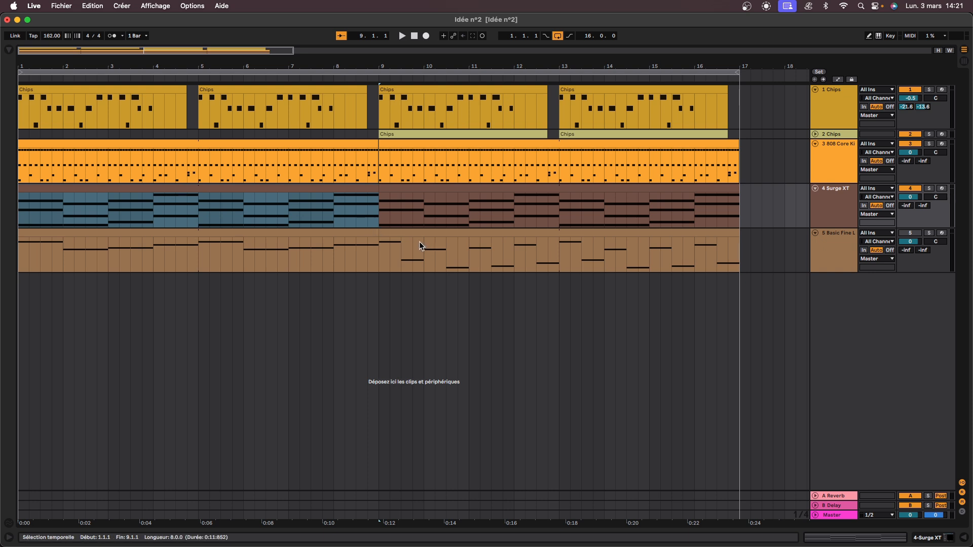
Open the notes of the bass clip starting at bar 9 and unmute the Basic Fine Line Bass track
left_click(395, 232)
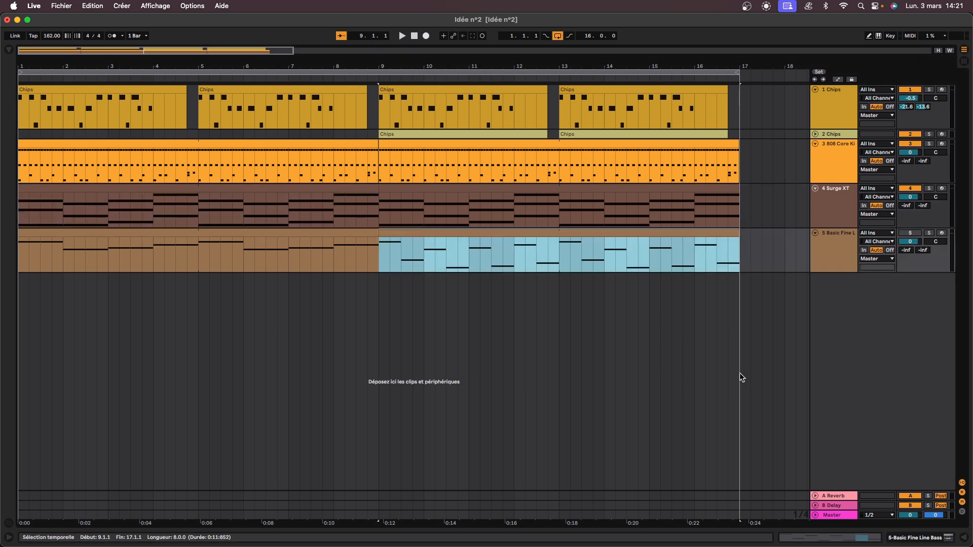
left_click(823, 538)
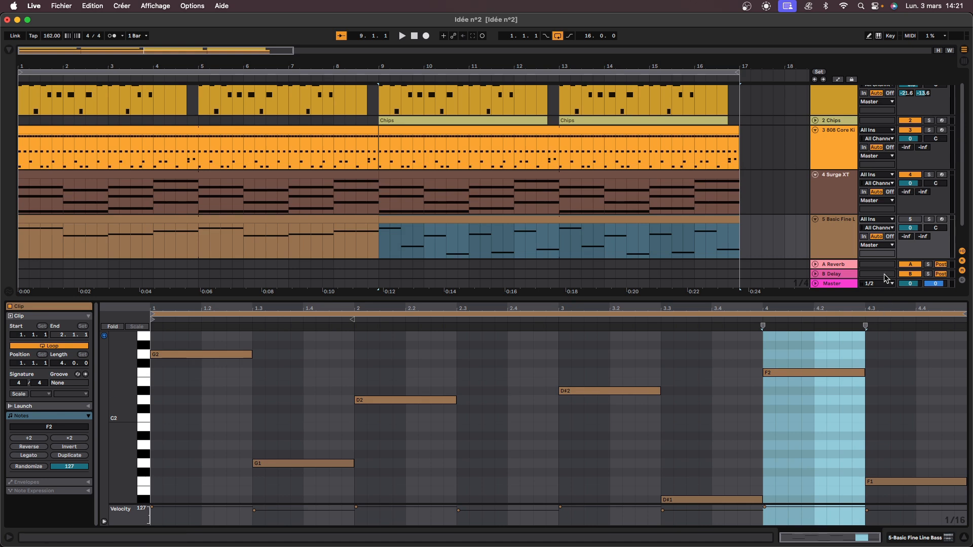
left_click(909, 219)
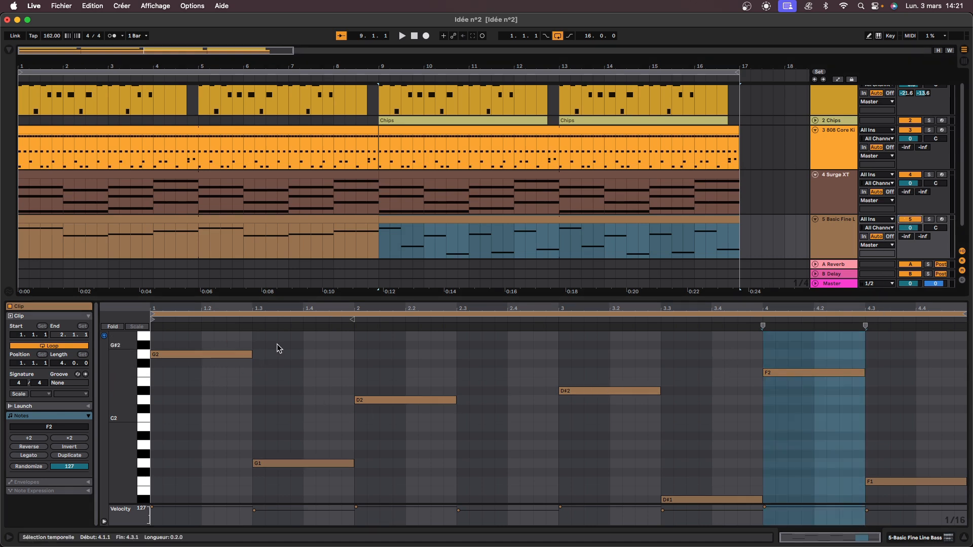
Compare the Surge XT chords from bar 9 with the matching bass clip, auditioning the bass notes G2, G1 and D2
left_click(395, 183)
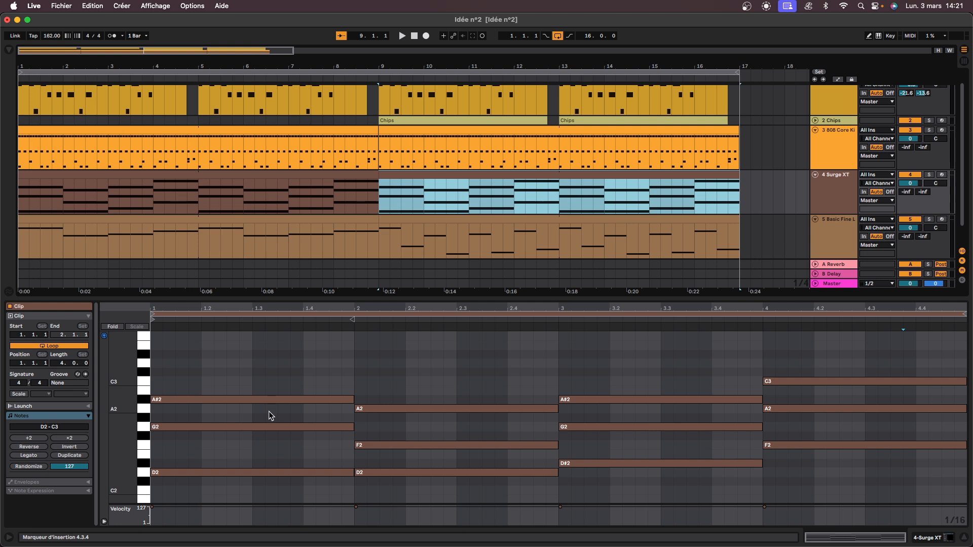
double_click(408, 218)
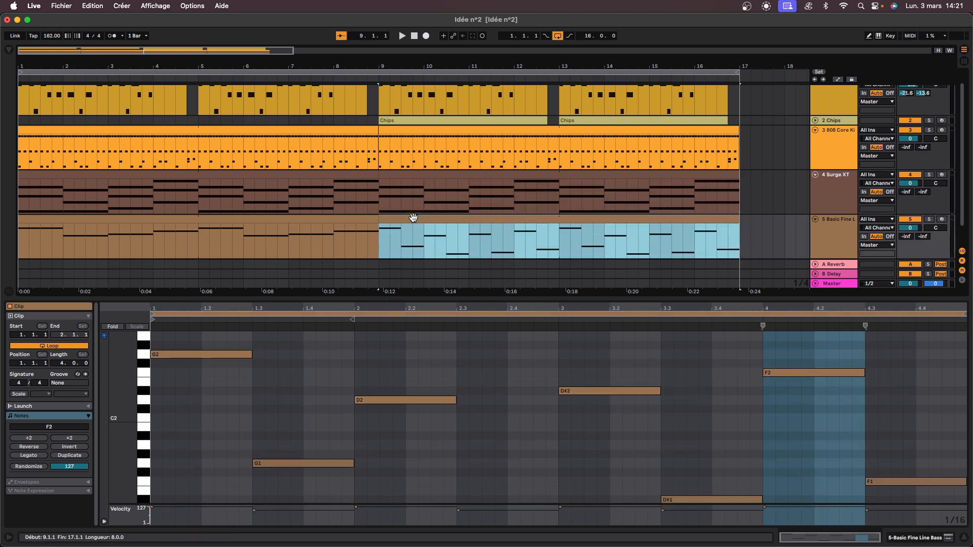
left_click(212, 354)
left_click(299, 461)
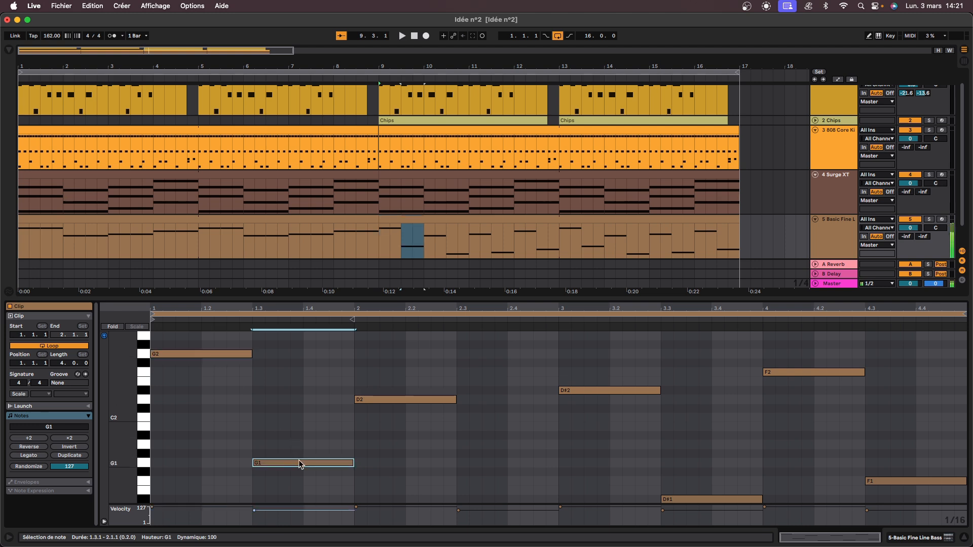
left_click(392, 398)
scroll(466, 420, "down", 2)
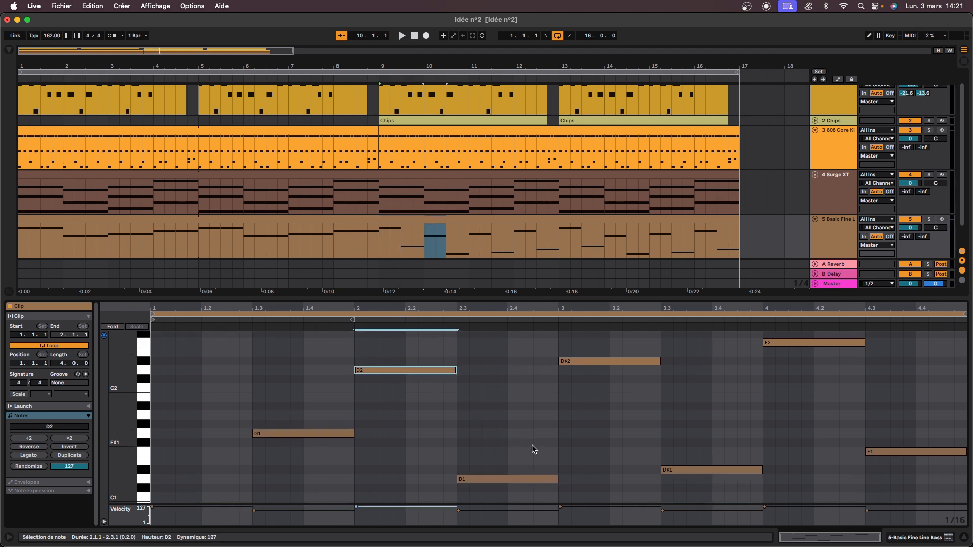
scroll(527, 443, "up", 2)
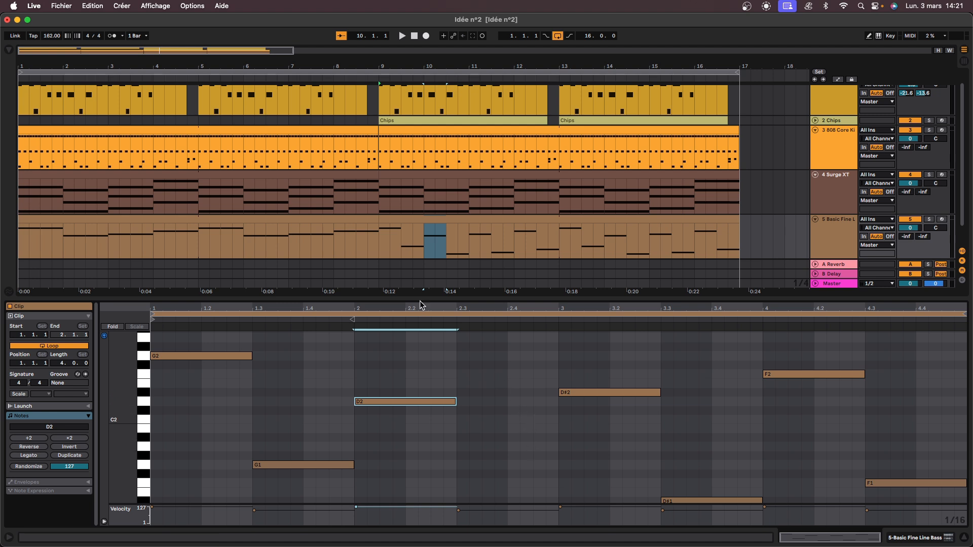
Expand the 2 Chips track and close the note editor to show the full arrangement
left_click(814, 120)
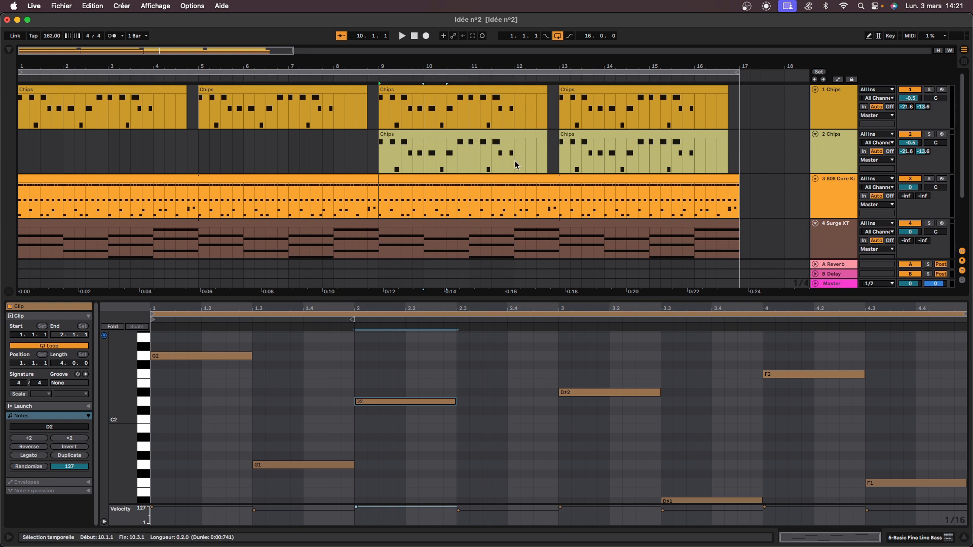
scroll(513, 160, "down", 3)
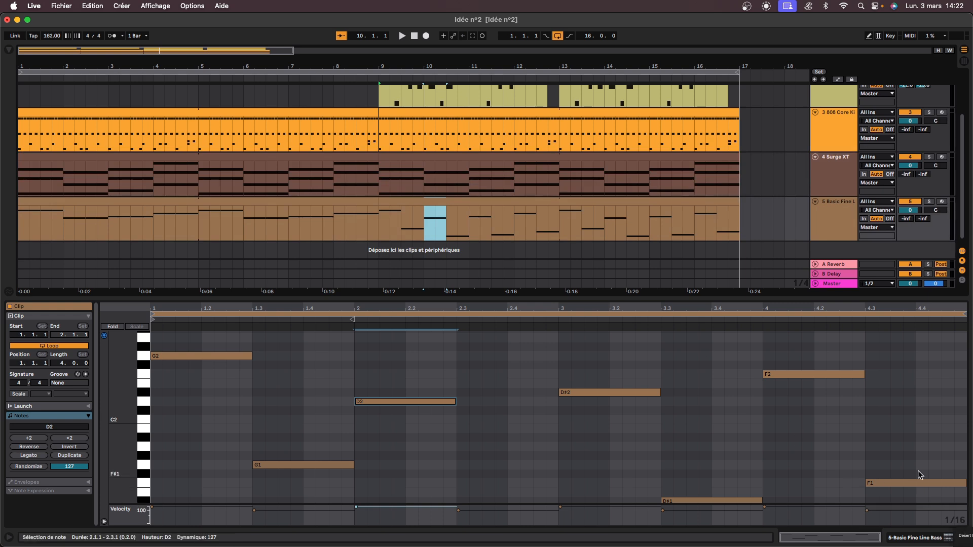
left_click(964, 538)
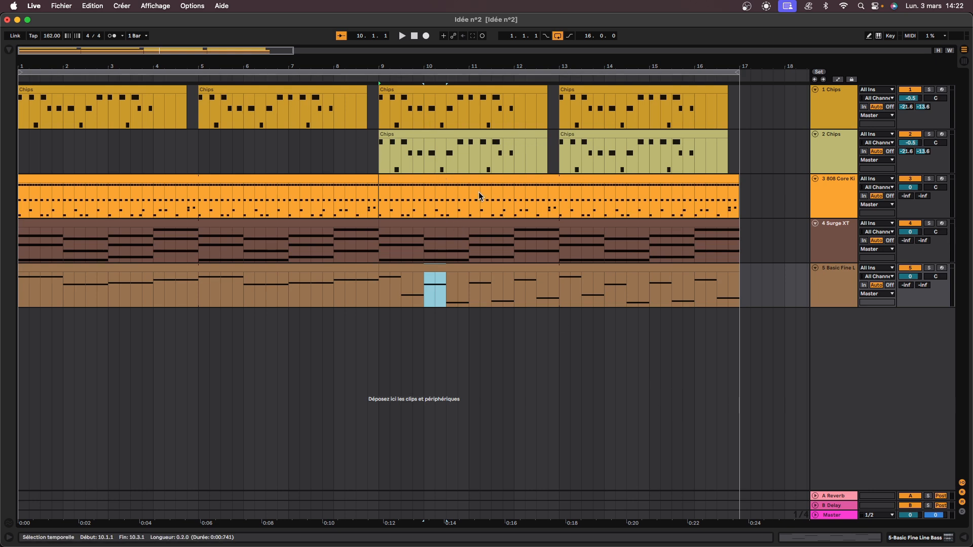
Examine the notes of the first eight-bar Basic Fine Line Bass clip, then close the note editor
left_click(172, 269)
left_click(821, 539)
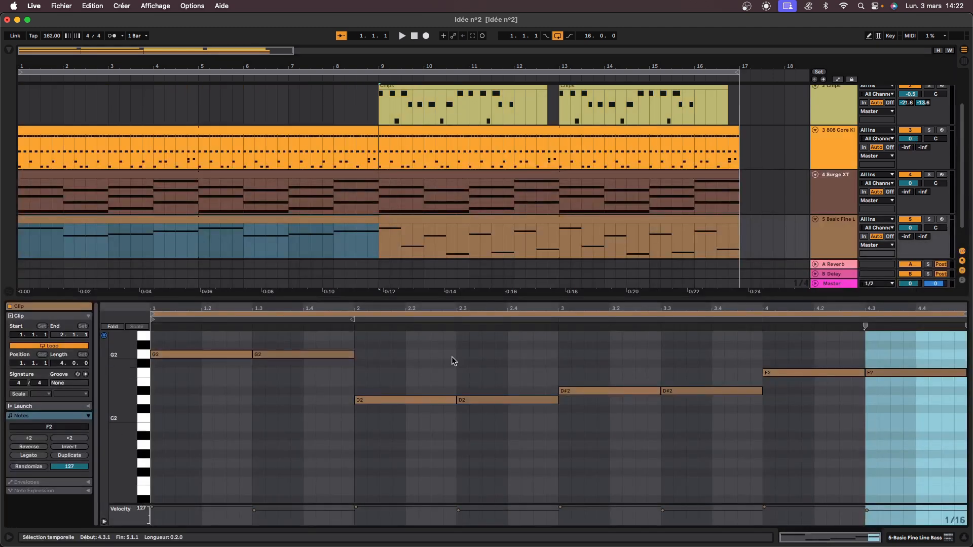
scroll(335, 377, "up", 2)
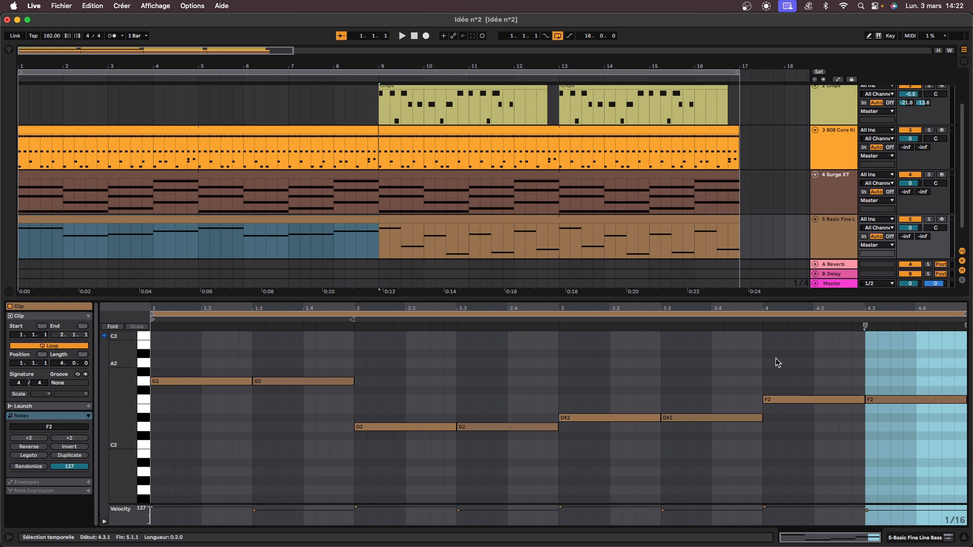
left_click(965, 539)
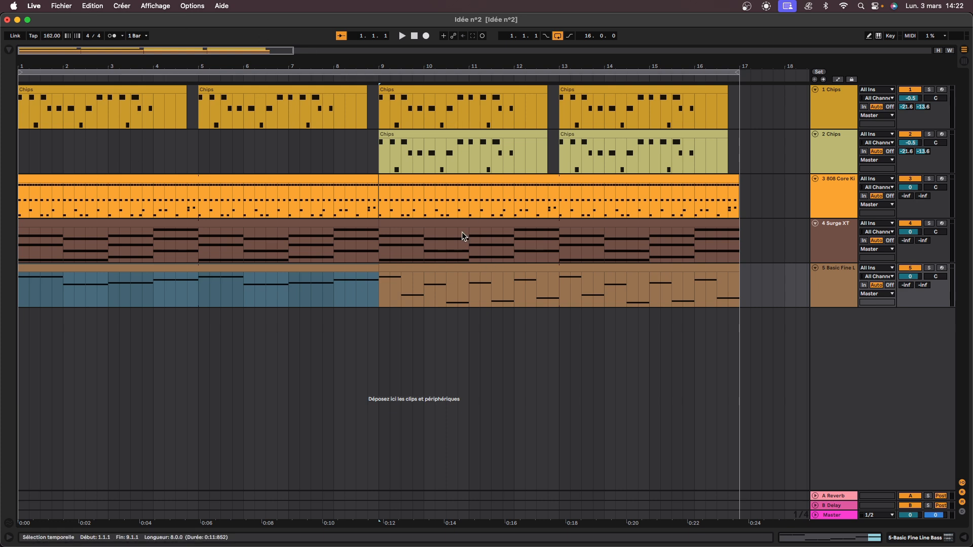
Open the recent Live Set Tiny-bubble.als in place of the Idée n°2 set
left_click(36, 6)
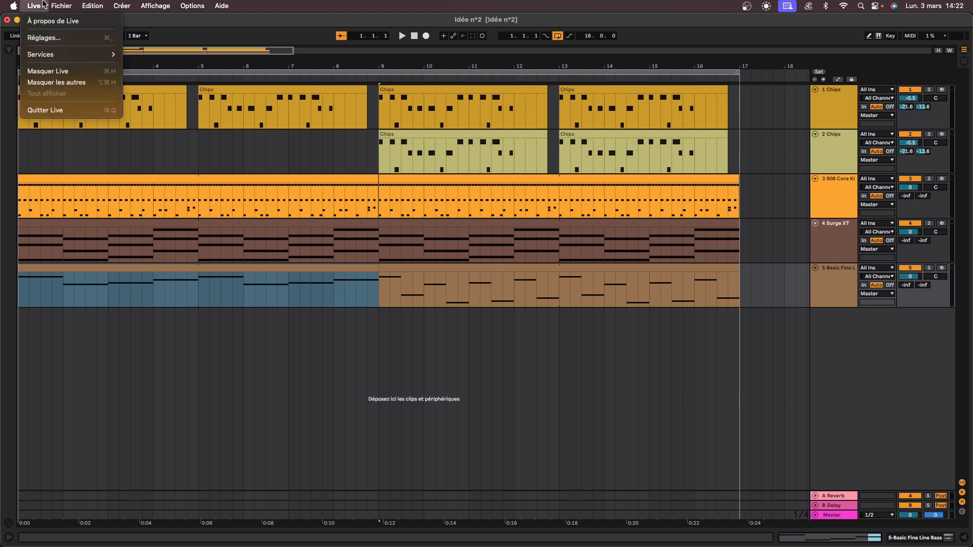
mouse_move(62, 5)
mouse_move(75, 44)
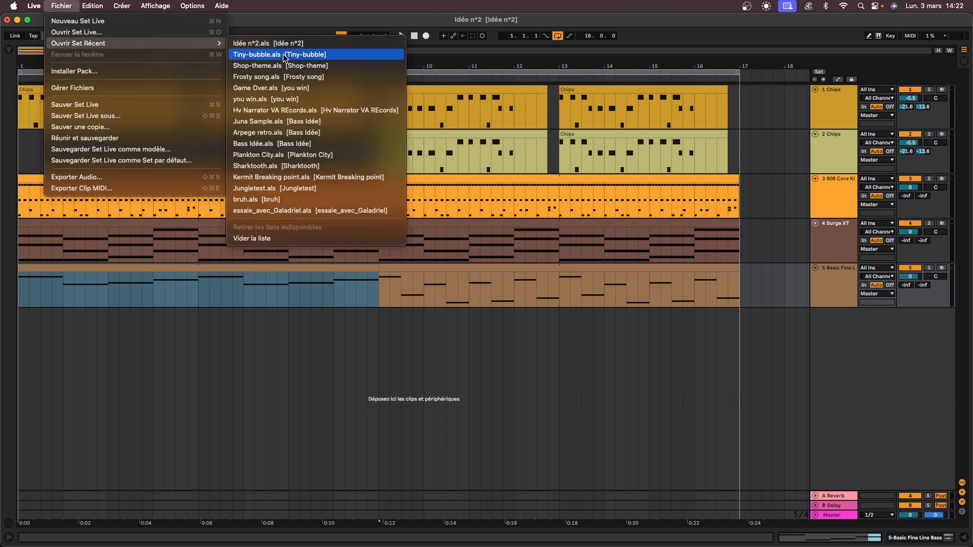
left_click(259, 54)
left_click(415, 300)
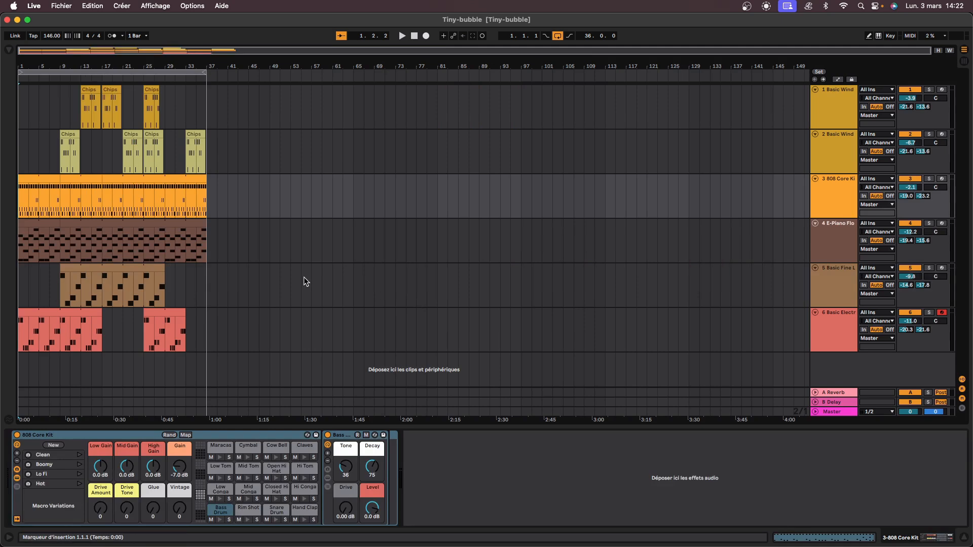
Open the first 808 Core Kit clip and inspect its drum pattern down to the Bass Drum row
left_click_drag(142, 50, 18, 118)
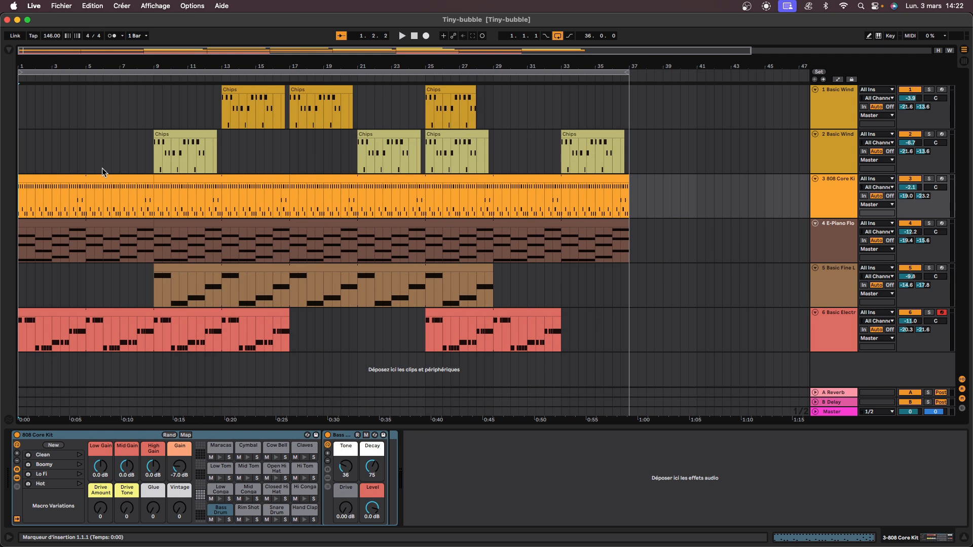
left_click(101, 178)
key("shift+Tab")
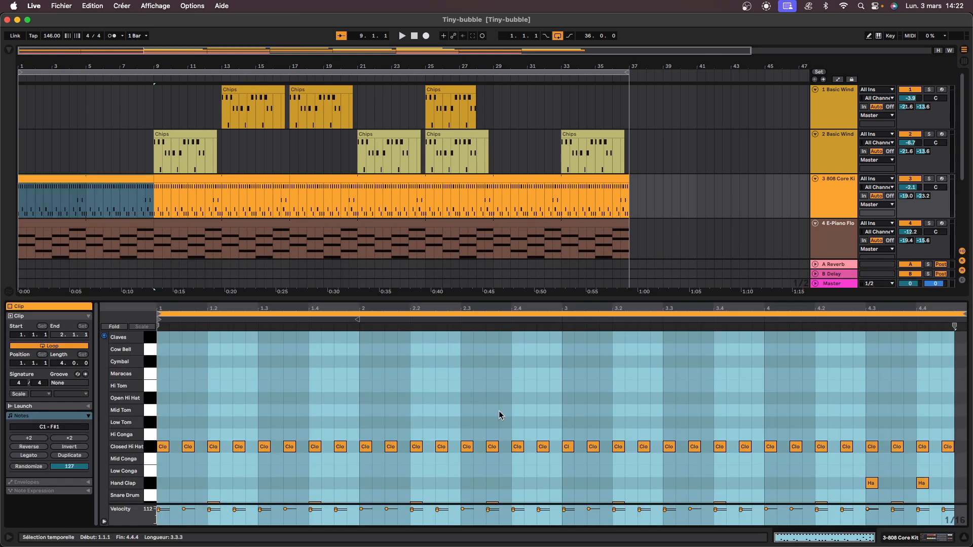
left_click(498, 411)
scroll(461, 384, "down", 2)
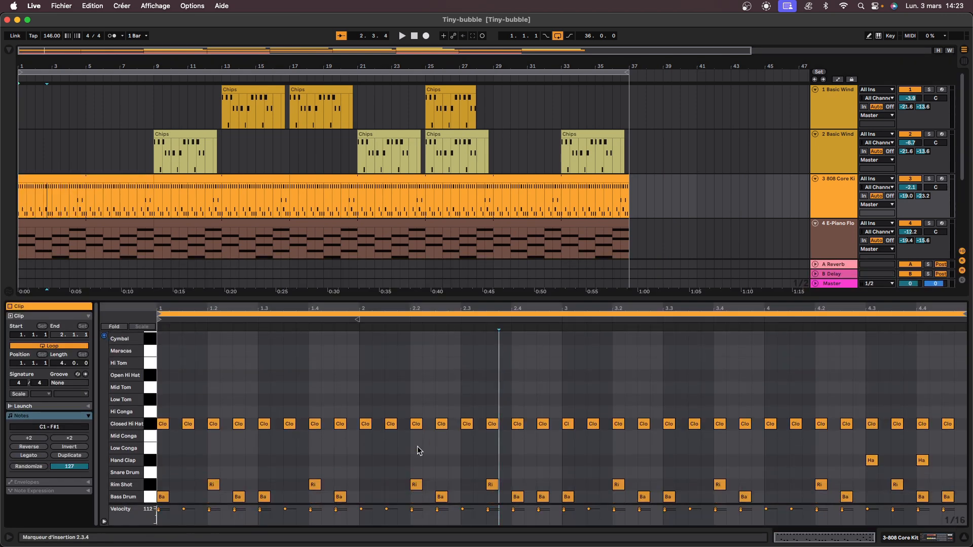
Solo the 808 Core Kit track and listen to its drum pattern
left_click(929, 179)
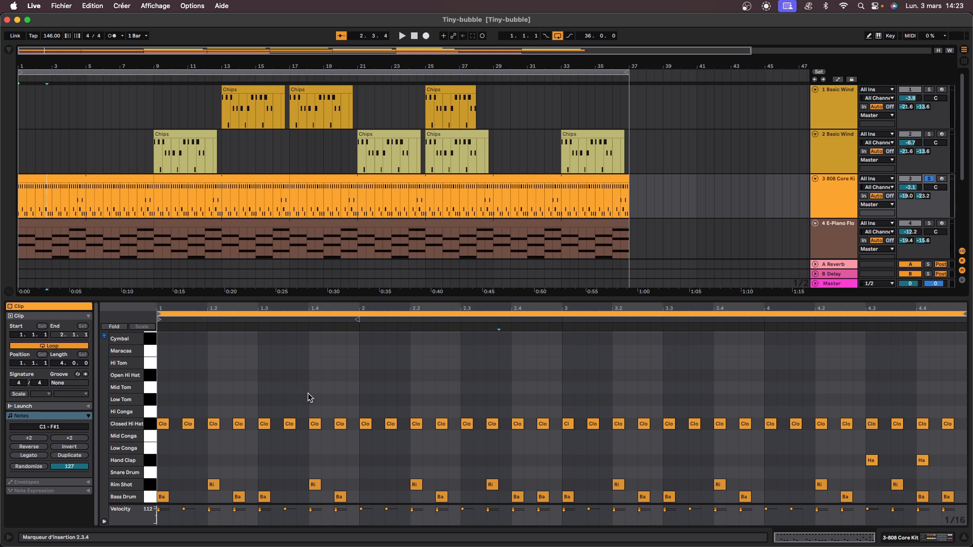
scroll(678, 224, "down", 1)
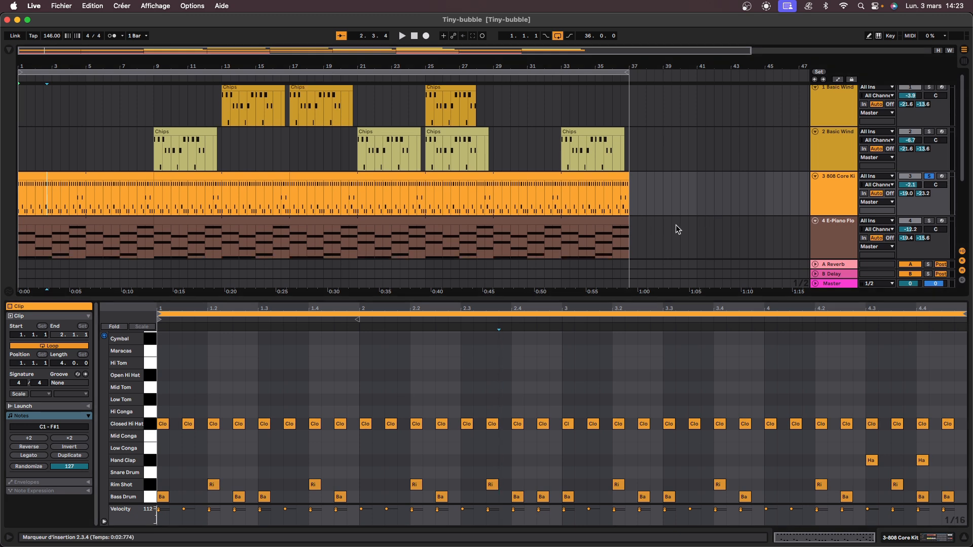
scroll(675, 227, "down", 2)
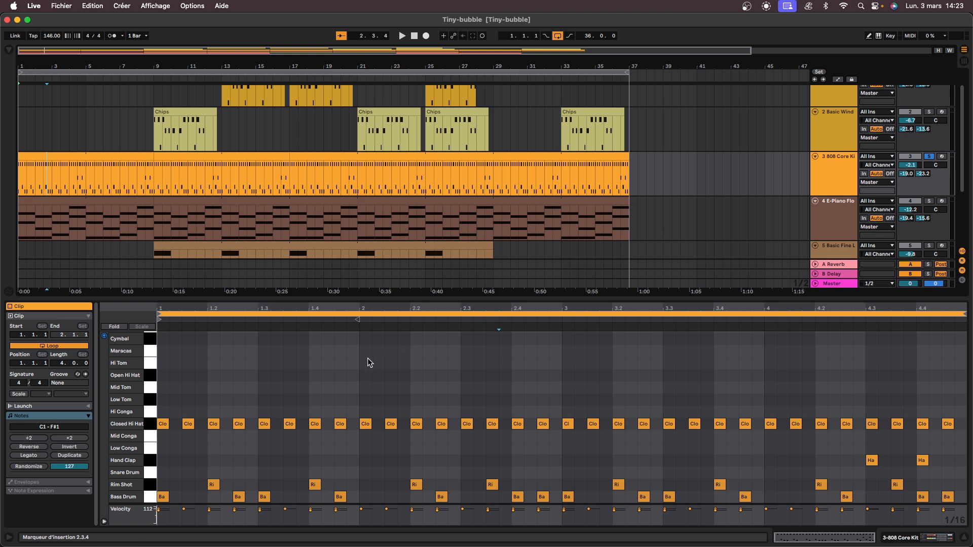
key("space")
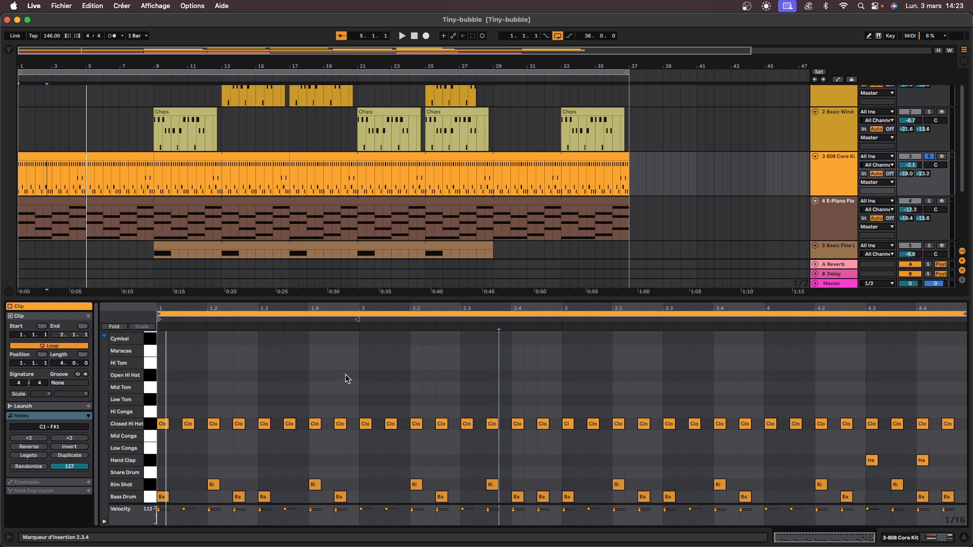
Compare the notes of the successive 808 Core Kit clips, then play the soloed drums from bar 17 and stop
left_click(226, 158)
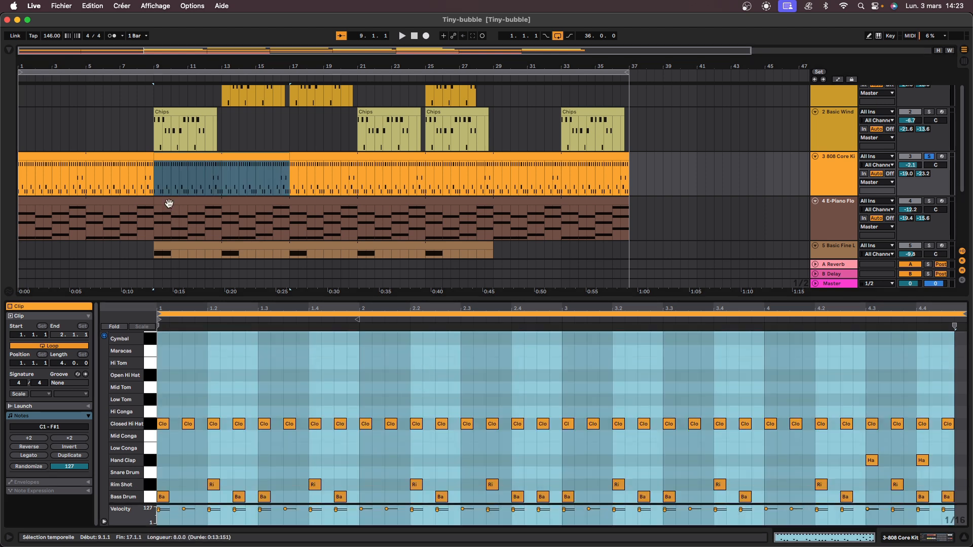
left_click(115, 159)
left_click(239, 157)
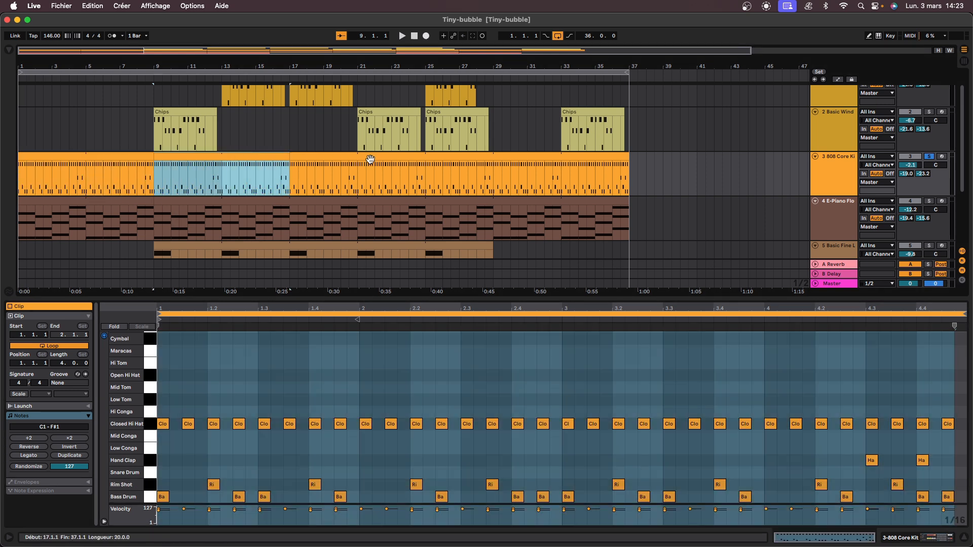
left_click(397, 158)
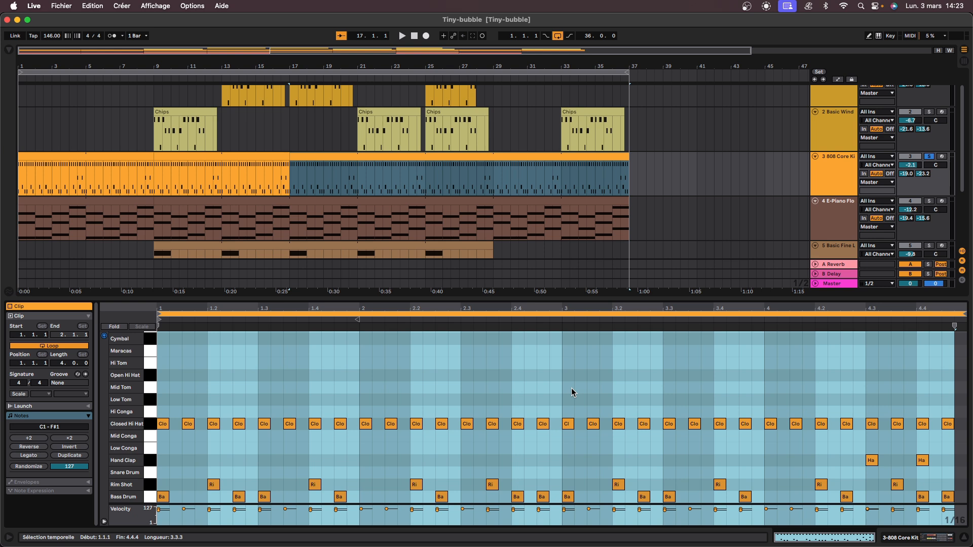
key("space")
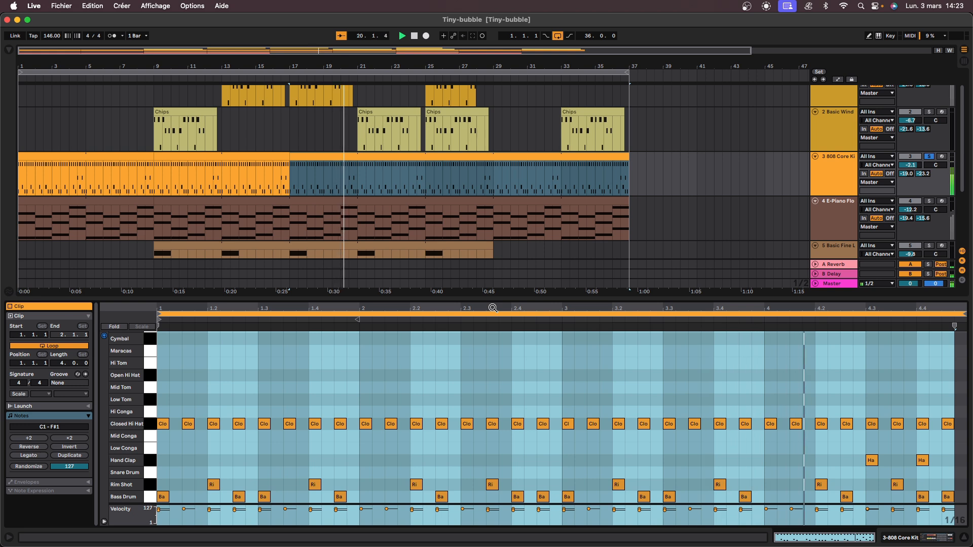
key("space")
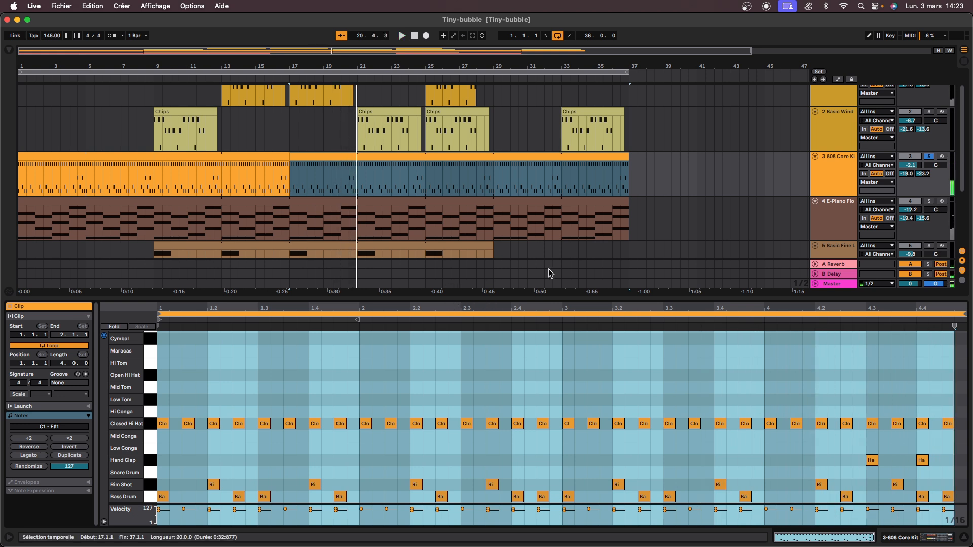
Open the E-Piano Floating chord clip and the Basic Fine Line Bass clip starting at bar 9 to inspect their notes
left_click(543, 237)
scroll(454, 214, "down", 3)
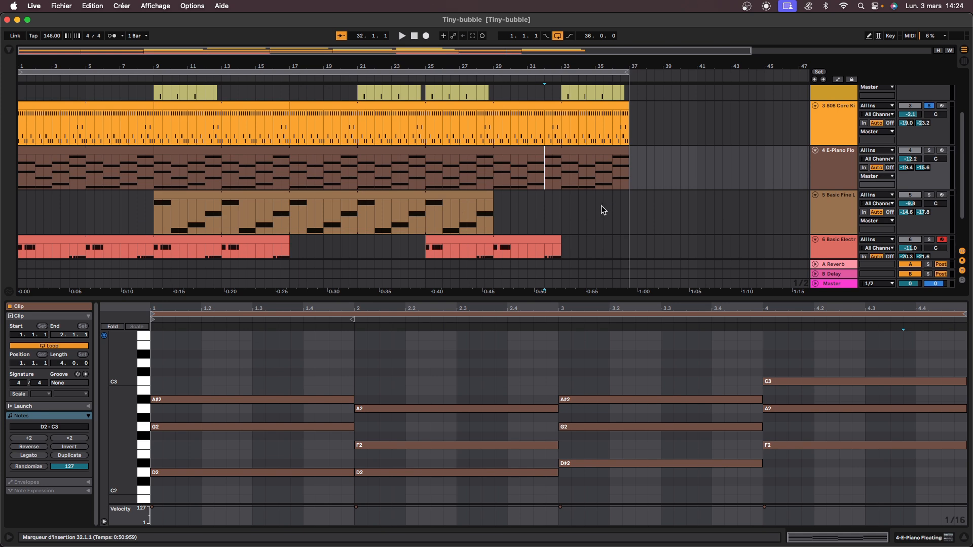
scroll(559, 209, "down", 3)
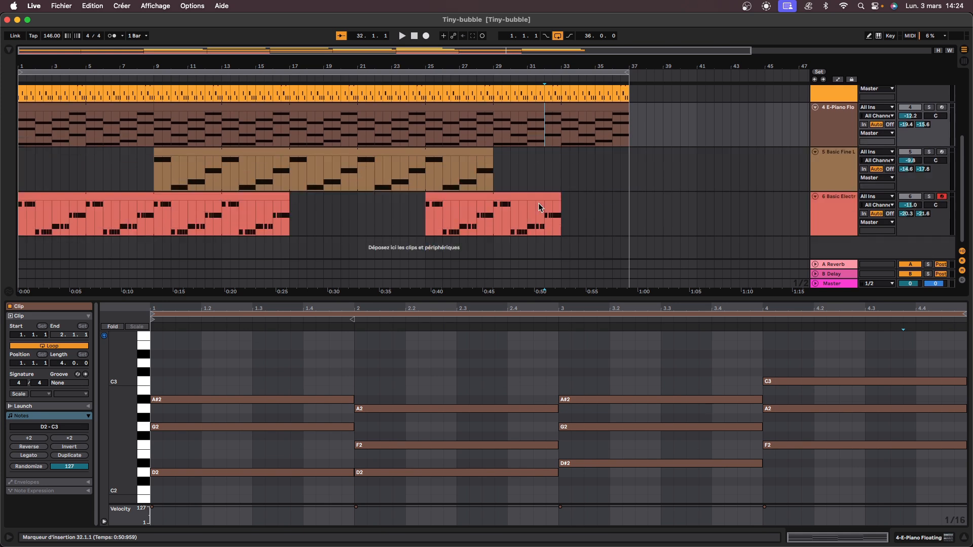
left_click(267, 160)
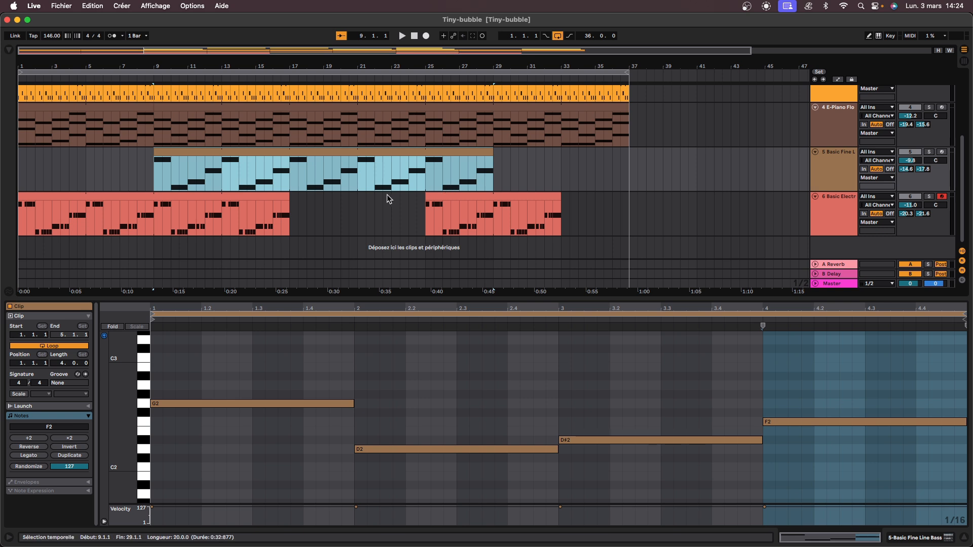
Inspect the notes of the first Basic Electric Drive Bass clip and solo that track
left_click(137, 199)
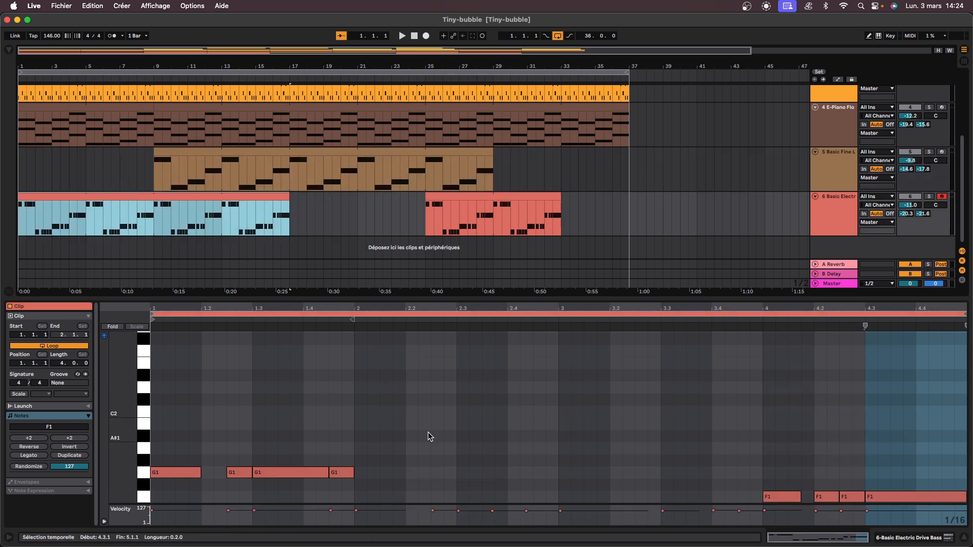
scroll(428, 419, "down", 3)
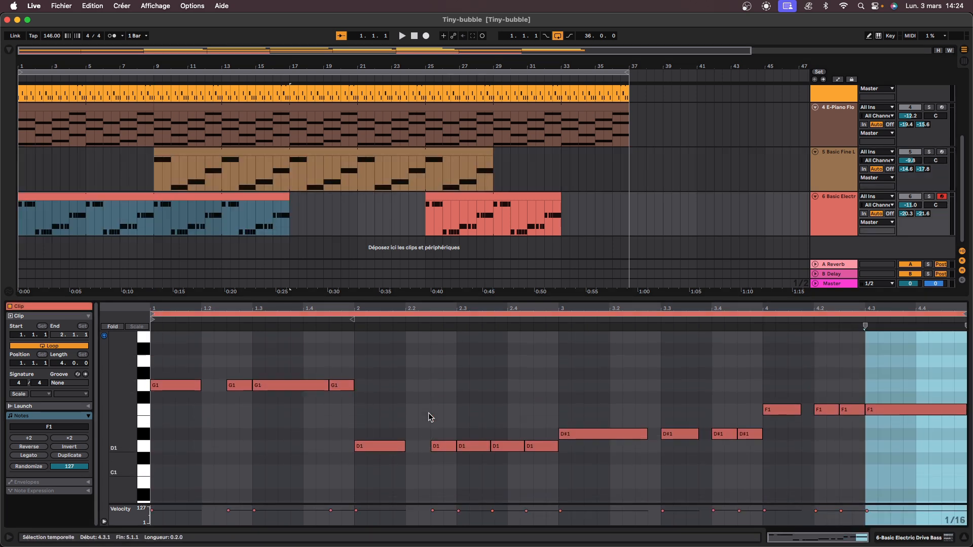
left_click(911, 197)
left_click(918, 196)
left_click(926, 197)
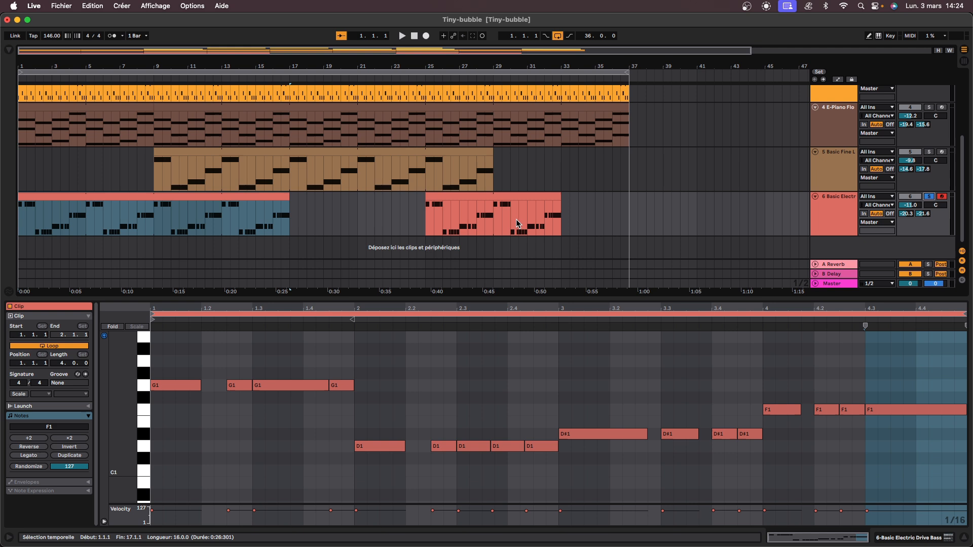
Compare the electric bass clip with the Fine Line Bass and E-Piano clips, then play the soloed electric bass from bar 1 and stop
left_click(223, 151)
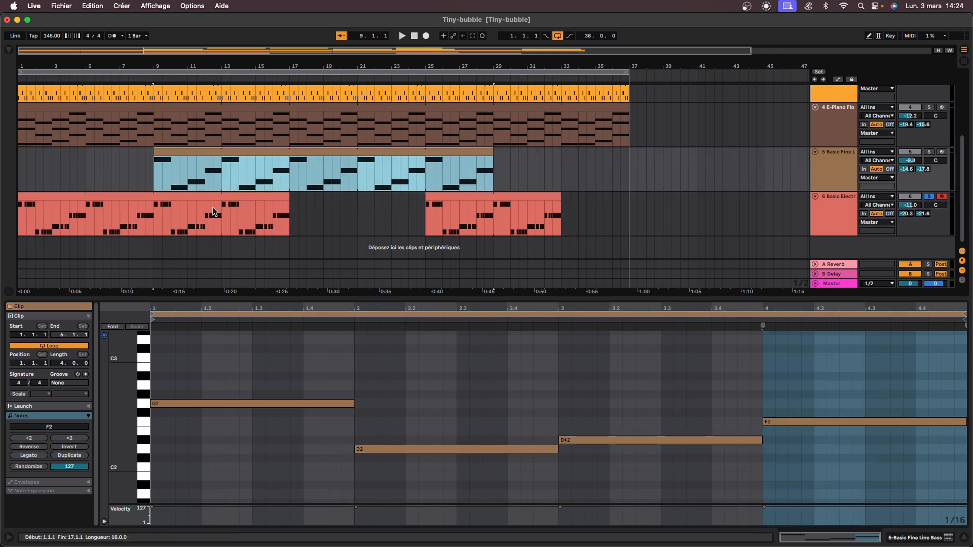
left_click(127, 126)
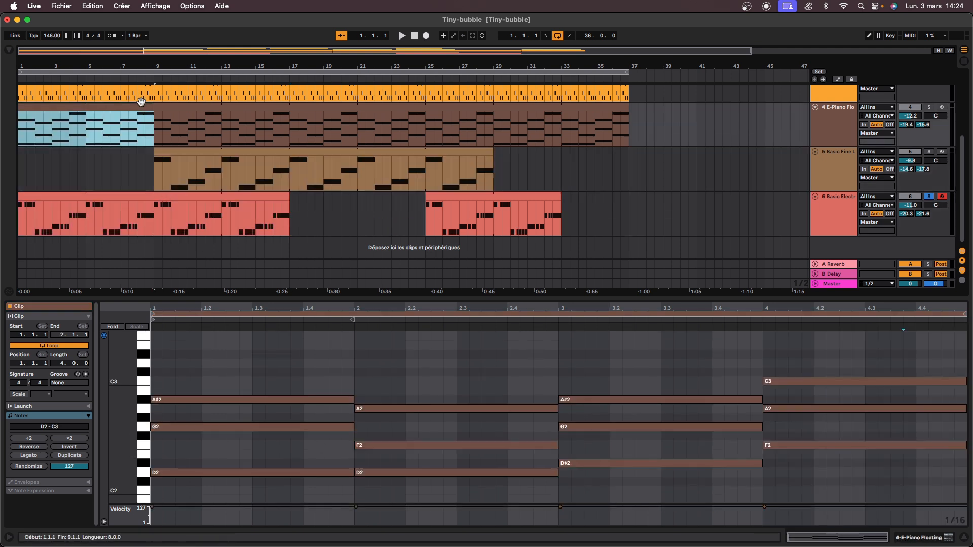
left_click(138, 196)
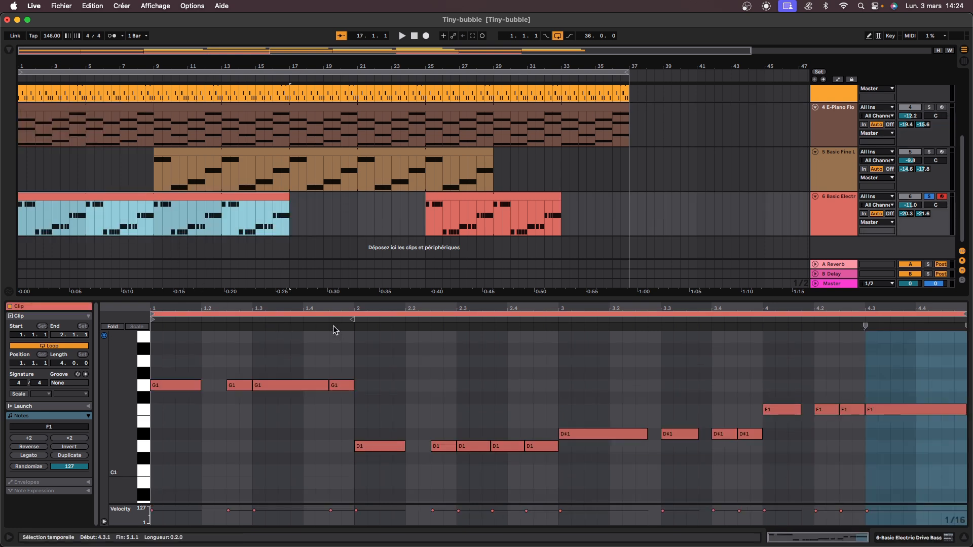
key("space")
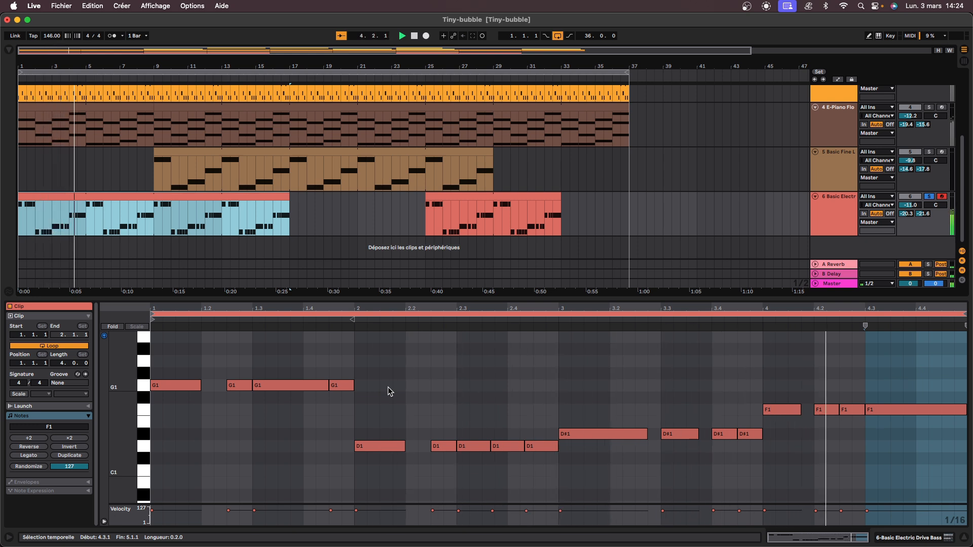
key("space")
Compare the melody notes of the first Chips clips on the two Basic Wind Lead tracks
scroll(564, 199, "up", 5)
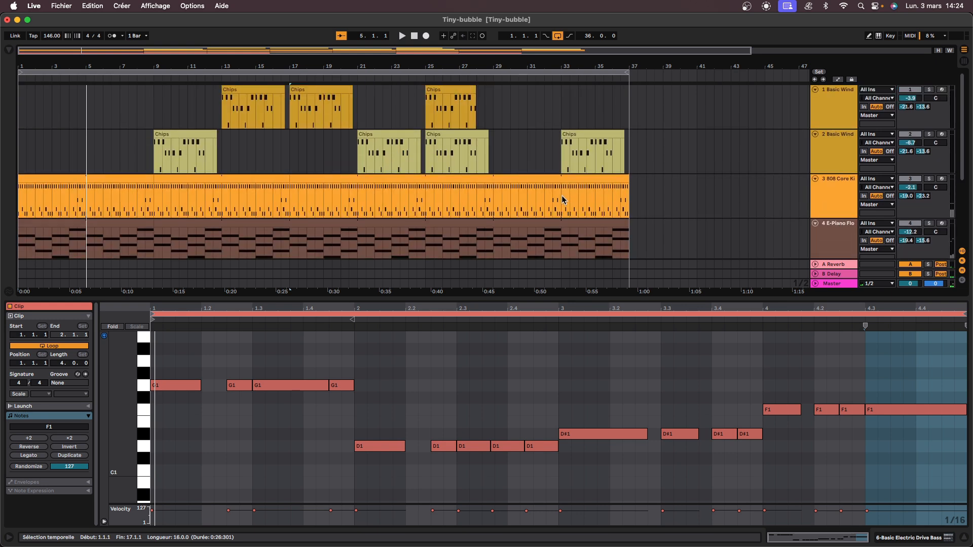
left_click(248, 89)
scroll(477, 408, "up", 2)
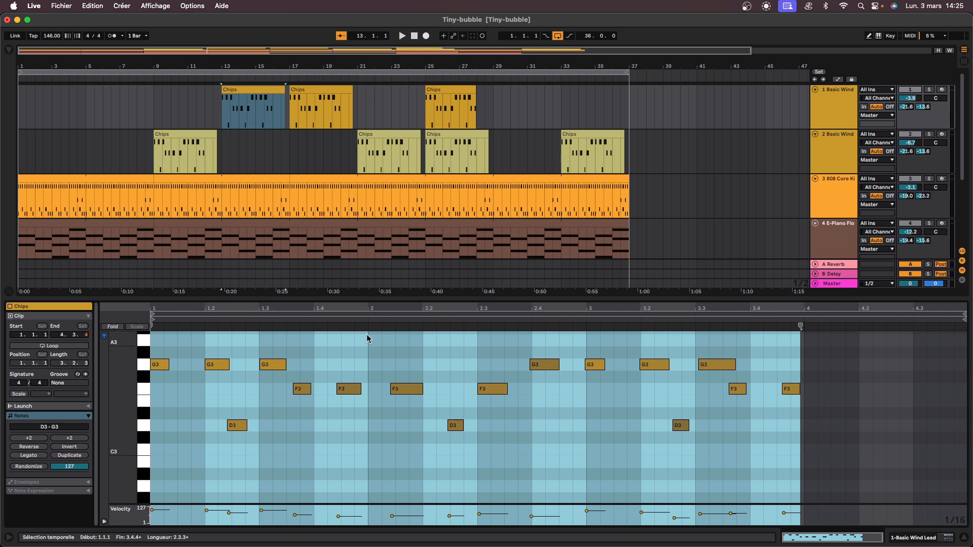
left_click(197, 142)
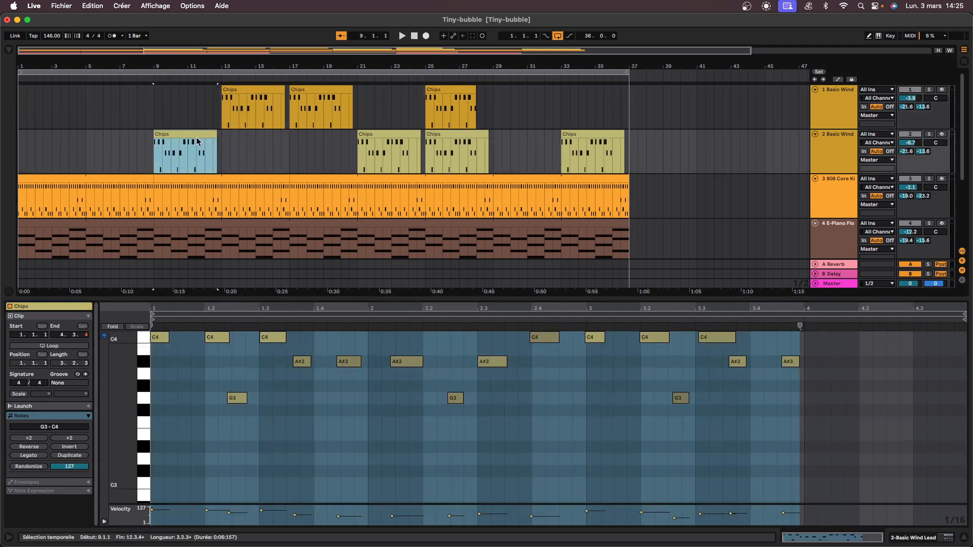
scroll(364, 450, "up", 2)
Hide the clip details to show all six tracks of the arrangement, and unsolo the Basic Electric Drive Bass track
left_click(687, 152)
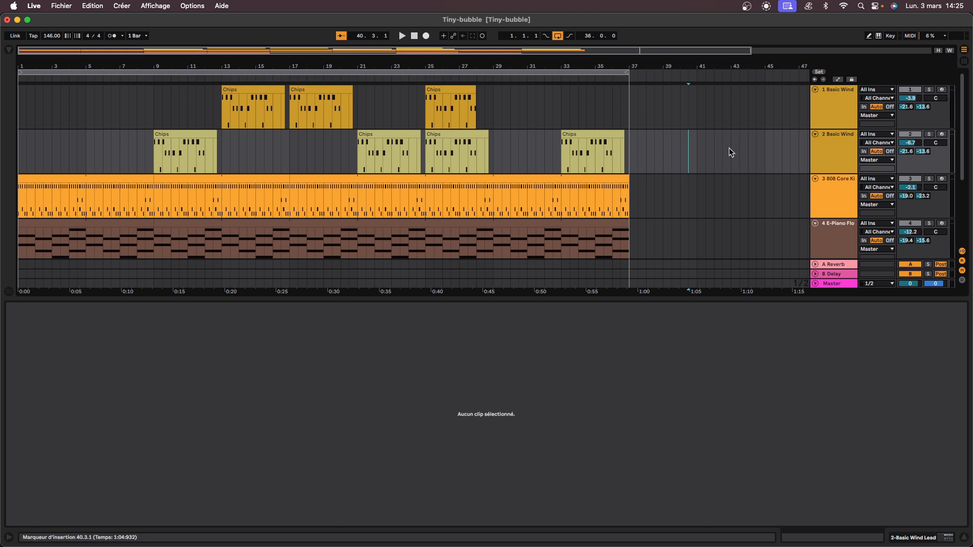
left_click_drag(553, 55, 685, 54)
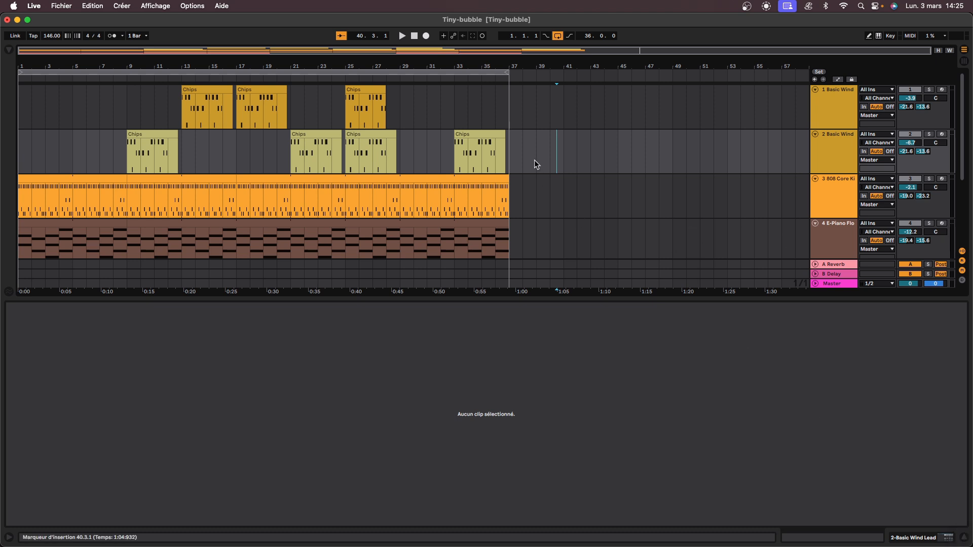
left_click(965, 538)
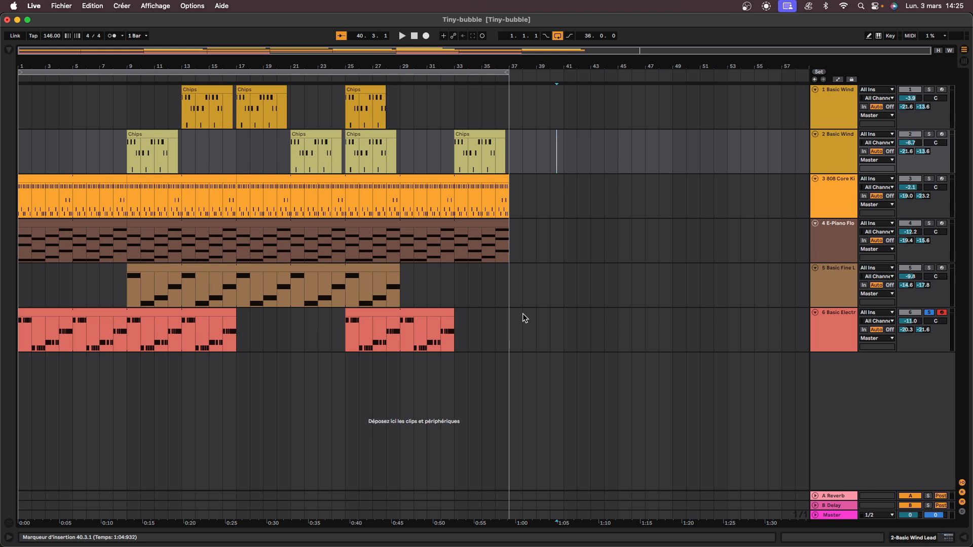
left_click(929, 313)
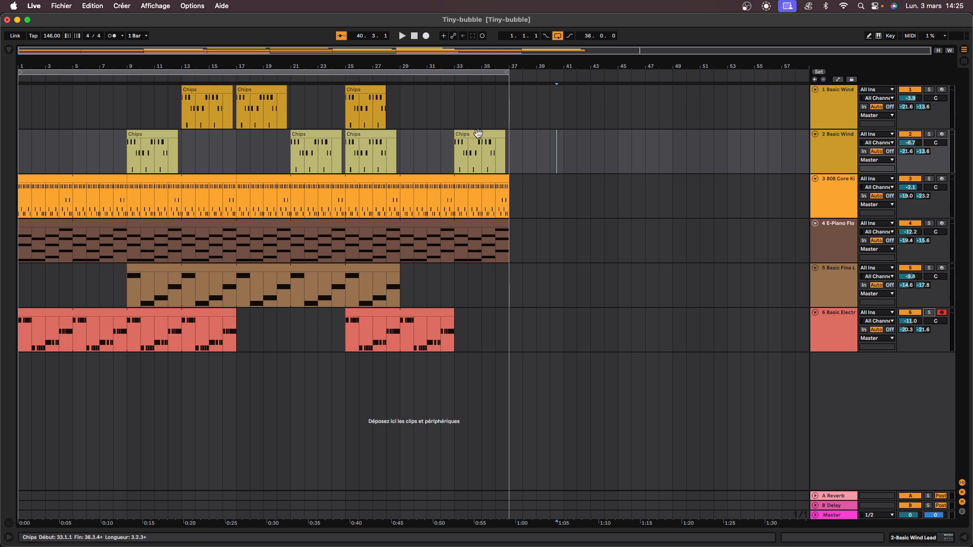
Examine the Basic Wind Lead instrument on track 1, then hide the device details
left_click(816, 108)
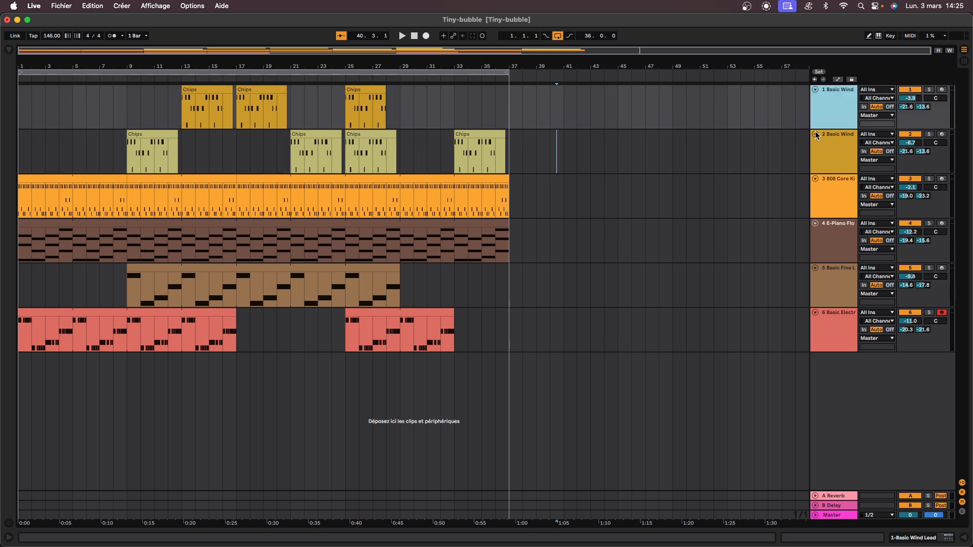
left_click(913, 538)
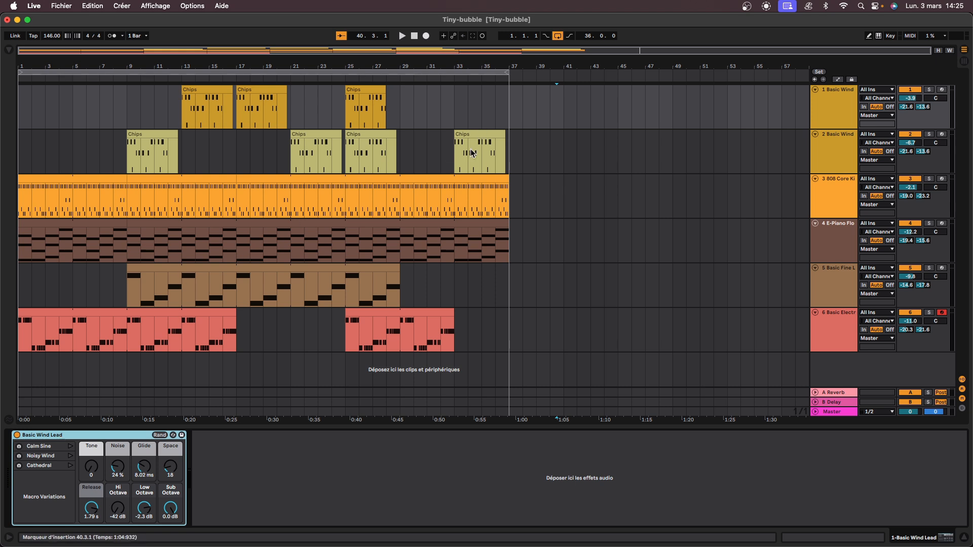
left_click(964, 538)
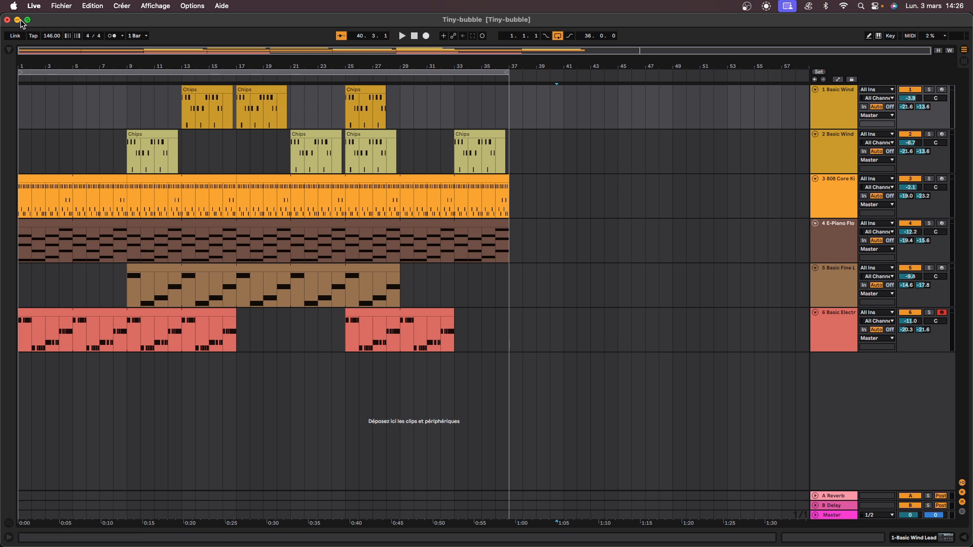
Open the recent Live Set Game Over.als in place of the Tiny-bubble set and switch to its Arrangement view
mouse_move(23, 21)
left_click(62, 6)
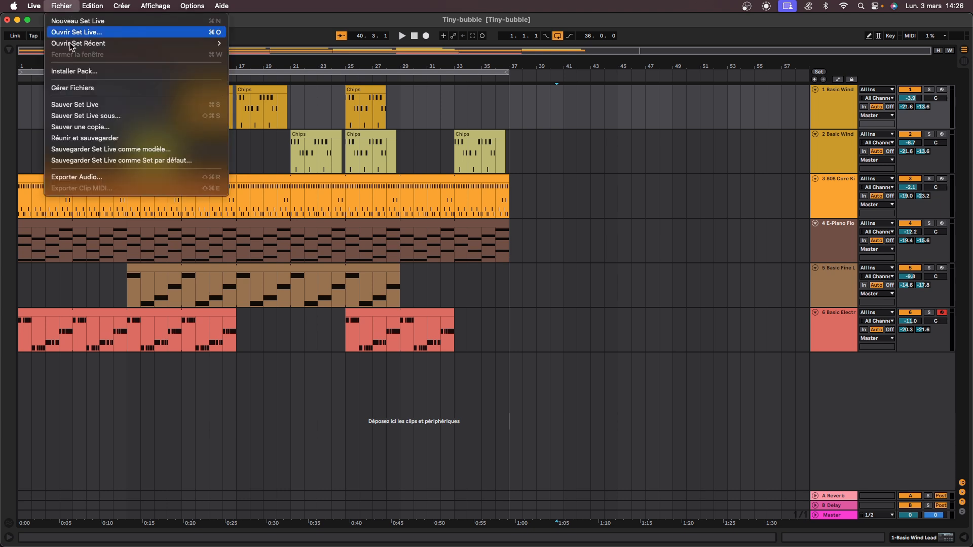
mouse_move(71, 45)
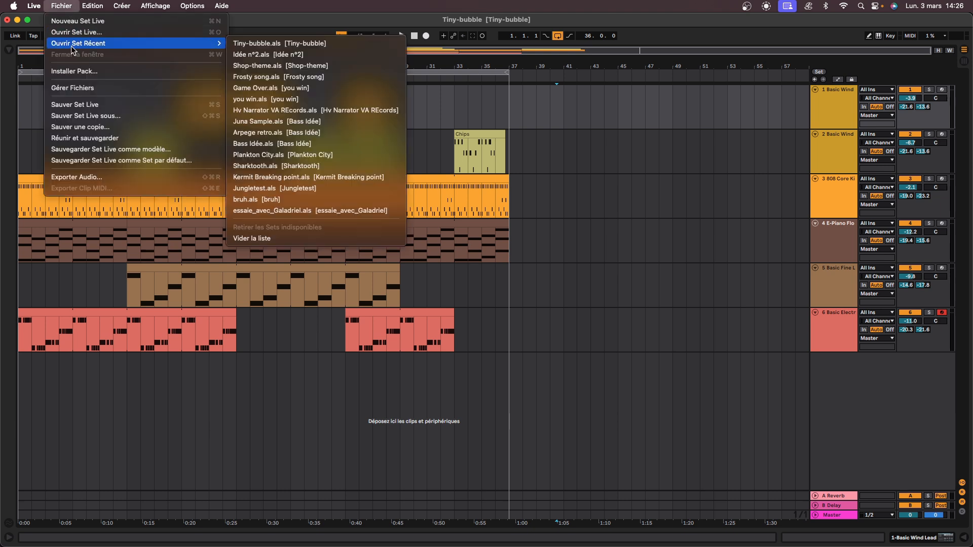
left_click(272, 87)
left_click(421, 301)
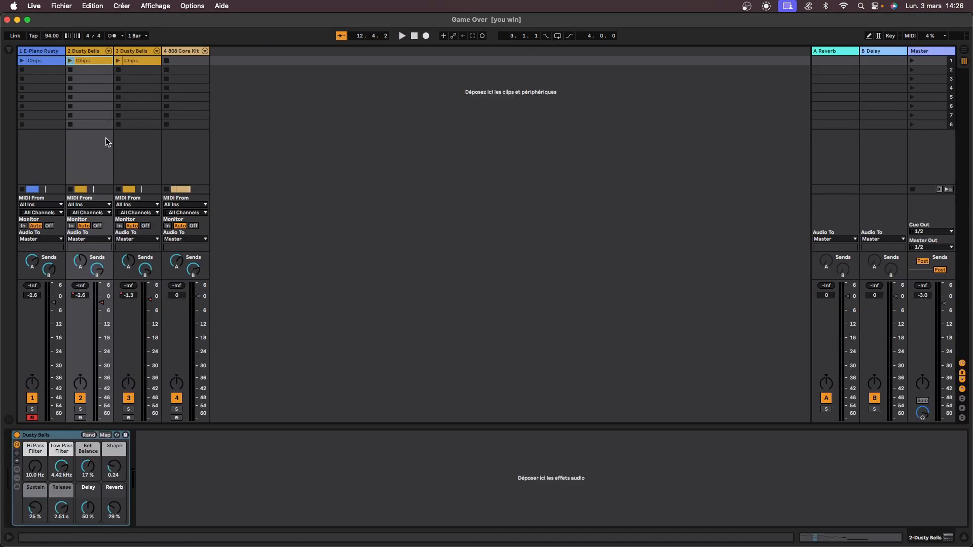
key("Tab")
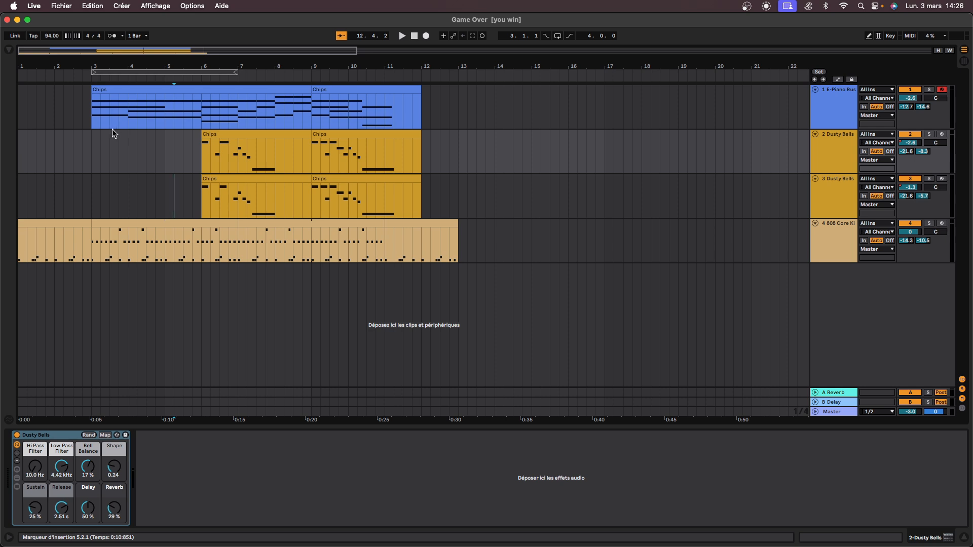
Open the first Chips clip on the E-Piano Rusty track and inspect its chord notes
left_click(276, 91)
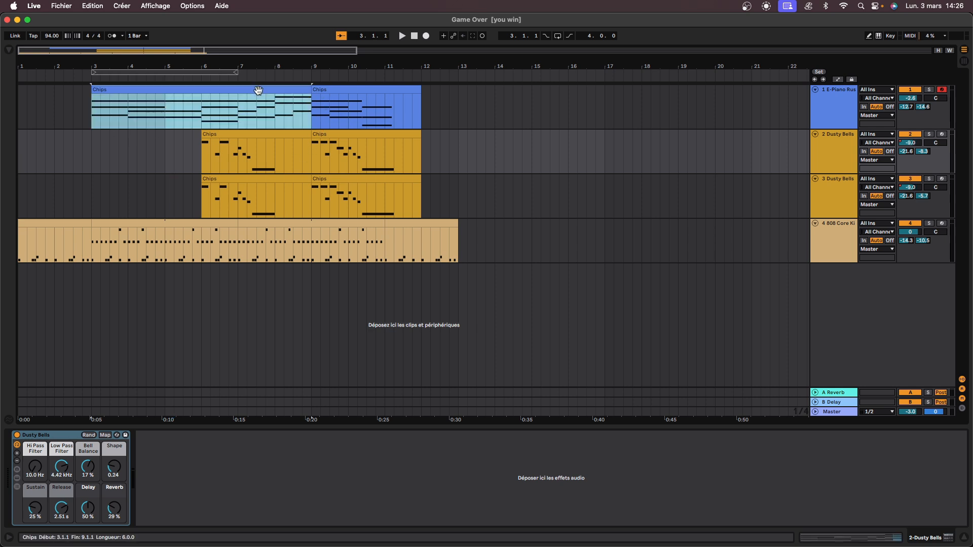
left_click(825, 536)
scroll(497, 409, "down", 2)
scroll(494, 404, "up", 1)
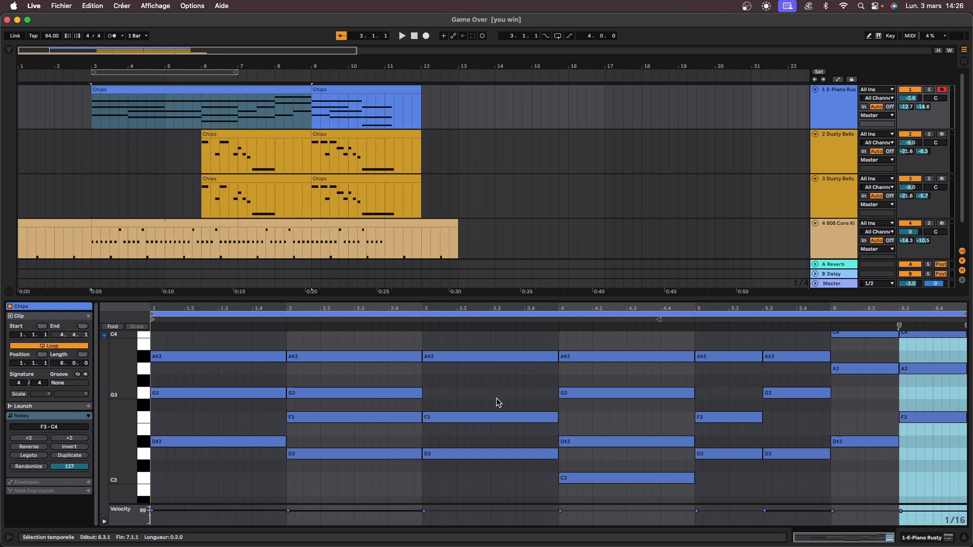
scroll(487, 394, "up", 3)
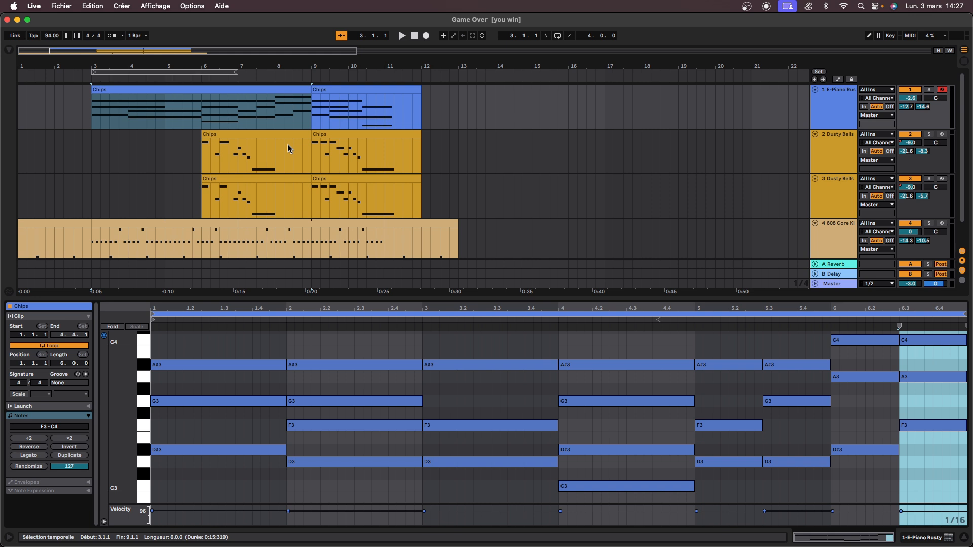
Inspect the melody of the second Chips clip on track 2 Dusty Bells and the drum pattern of the 808 Core Kit clip at bar 3
left_click(338, 141)
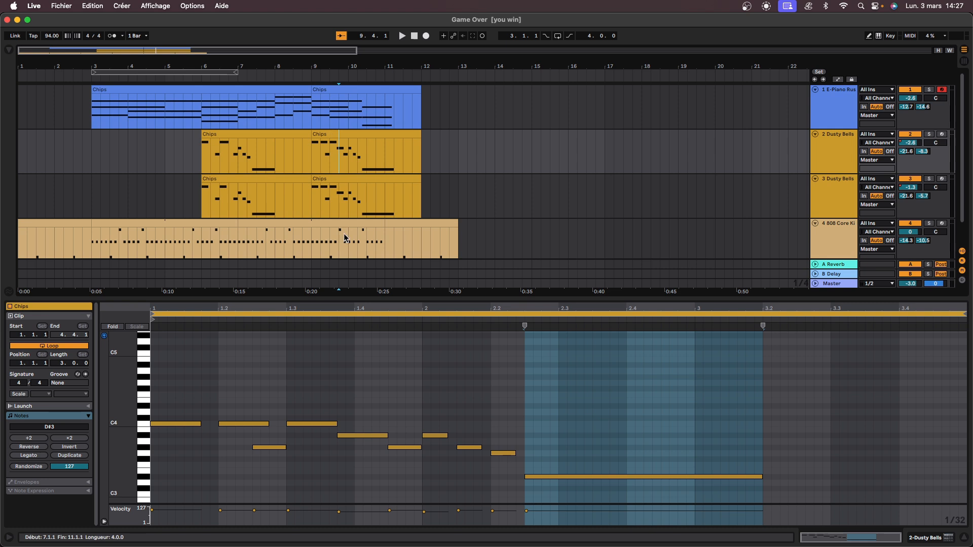
left_click_drag(119, 423, 141, 363)
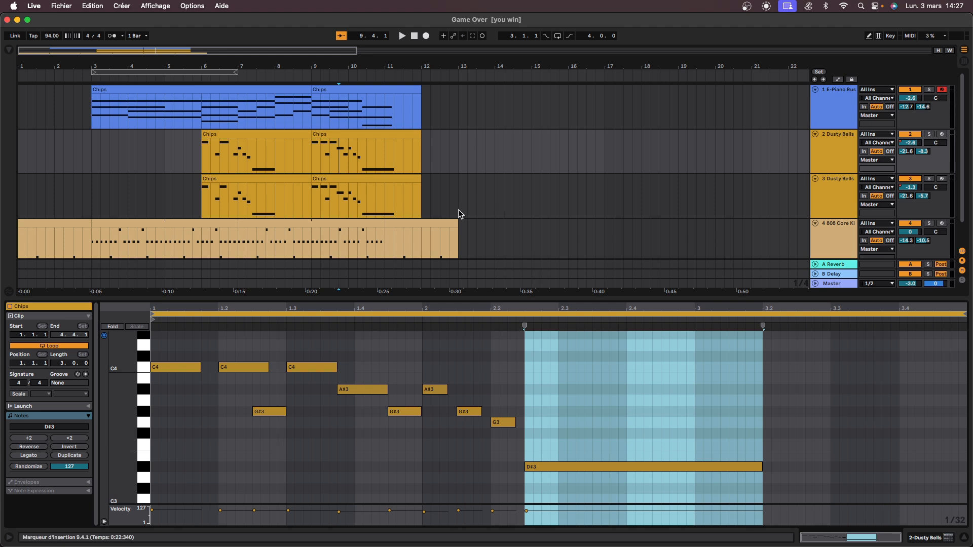
scroll(457, 208, "down", 1)
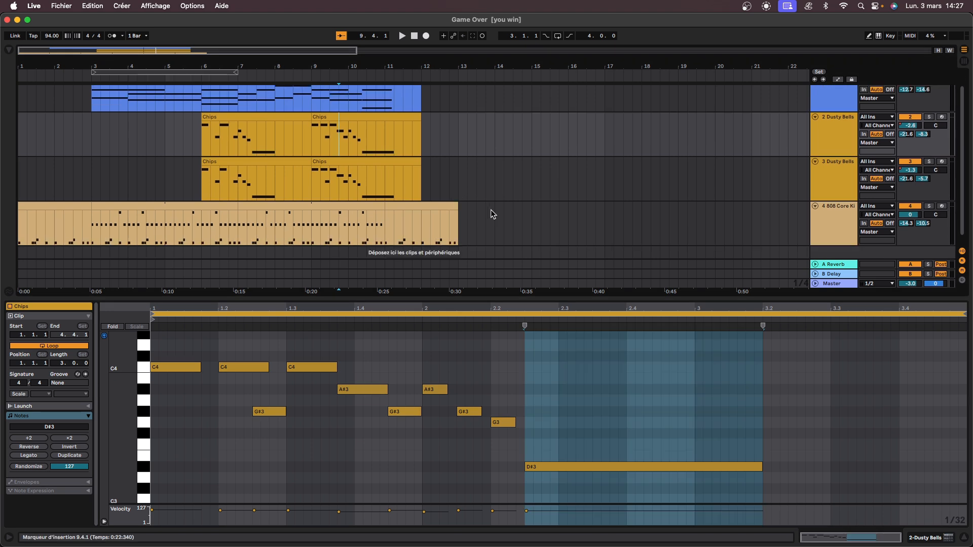
left_click(150, 205)
scroll(275, 417, "down", 2)
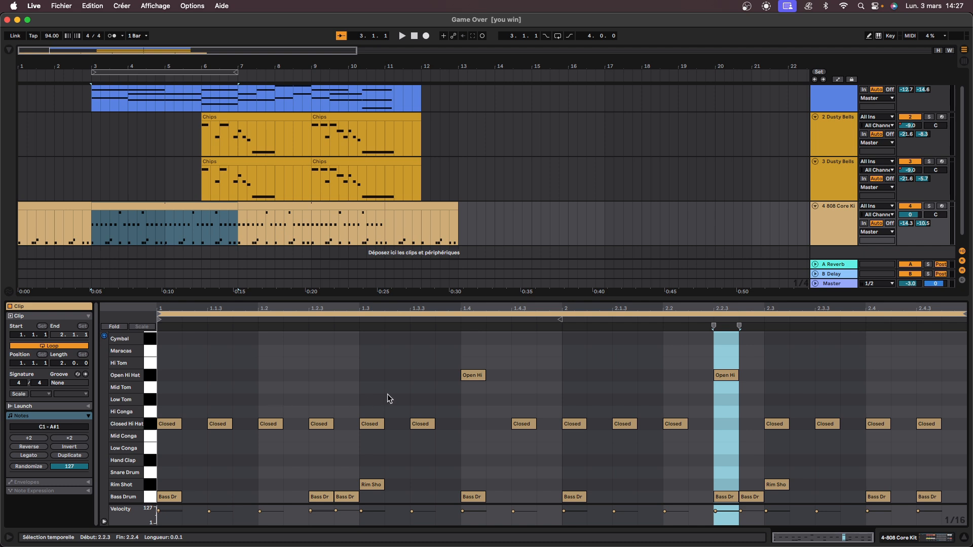
Switch to Discord, read through the developer's sound requests up to the game over theme message, and play Game Over.mp3
mouse_move(1, 269)
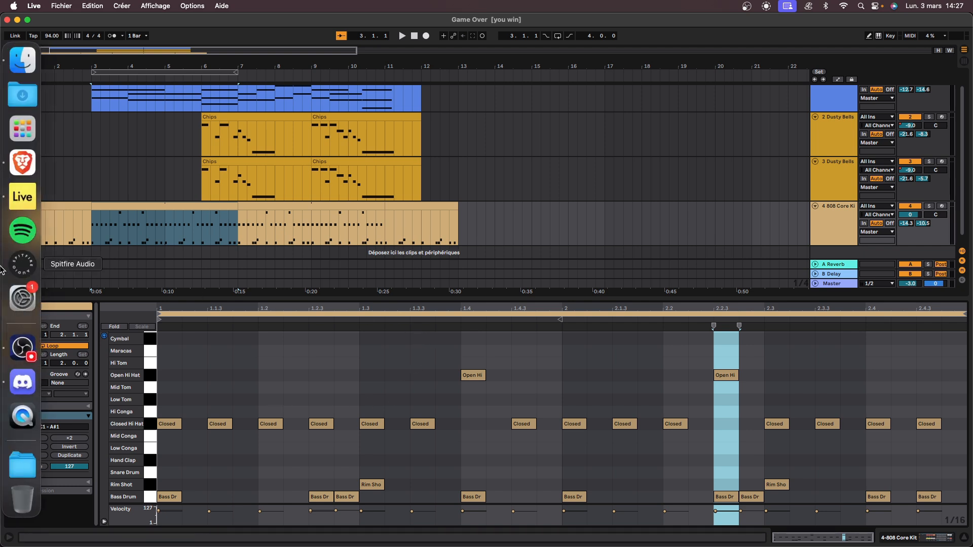
left_click(23, 382)
scroll(366, 356, "up", 10)
scroll(351, 349, "down", 10)
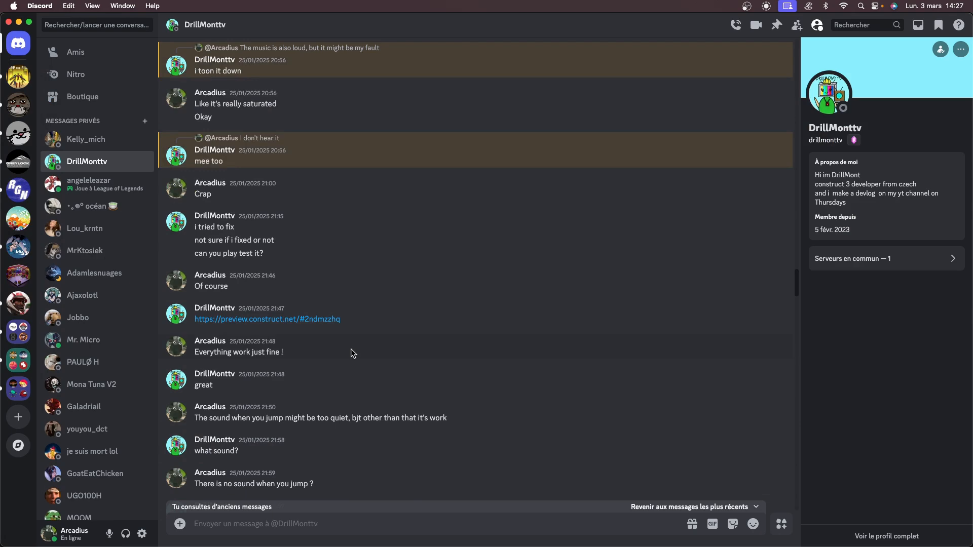
scroll(353, 354, "down", 15)
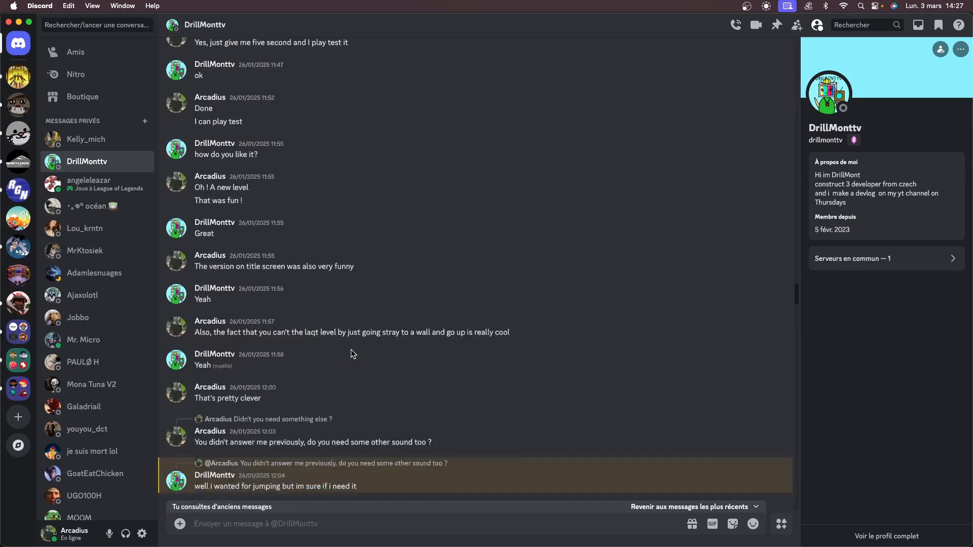
scroll(351, 348, "down", 15)
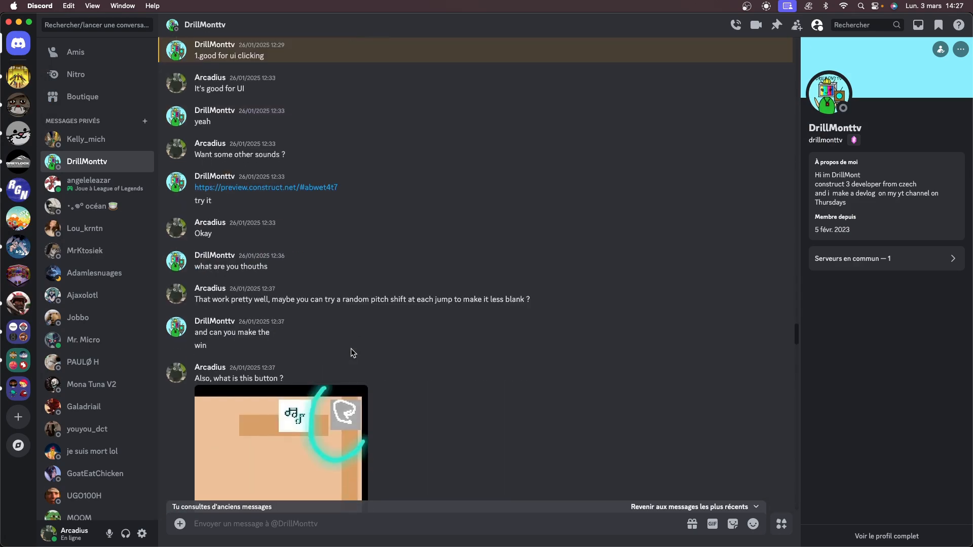
scroll(208, 341, "down", 15)
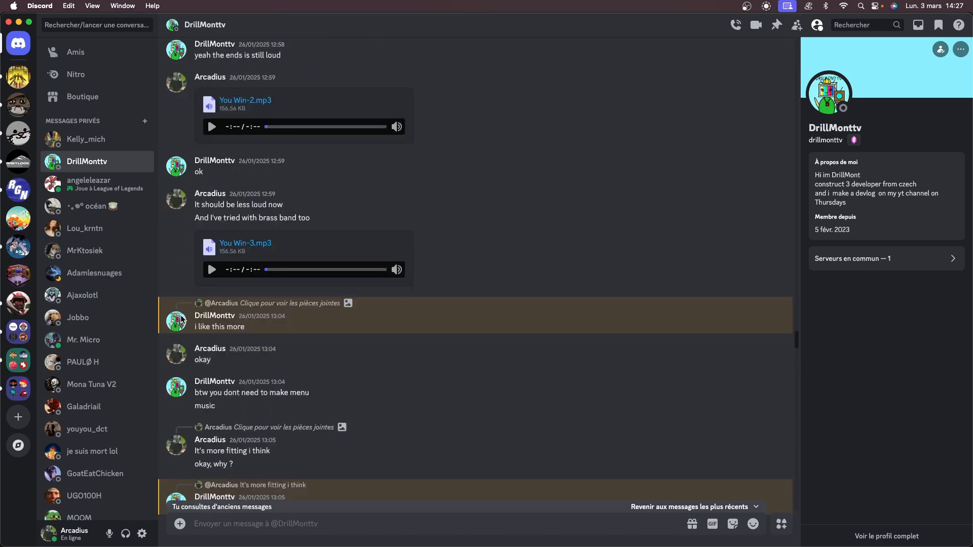
scroll(185, 354, "down", 15)
scroll(187, 375, "down", 3)
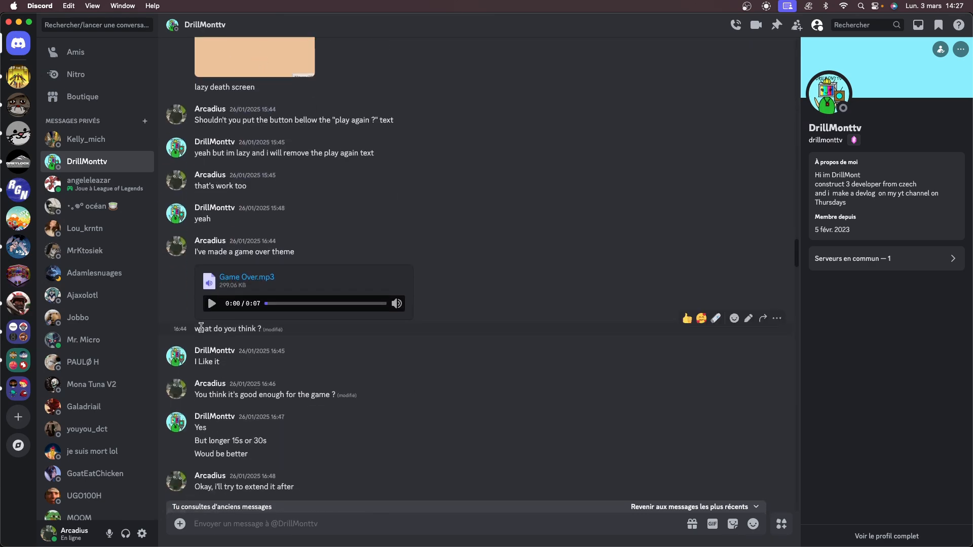
left_click(211, 304)
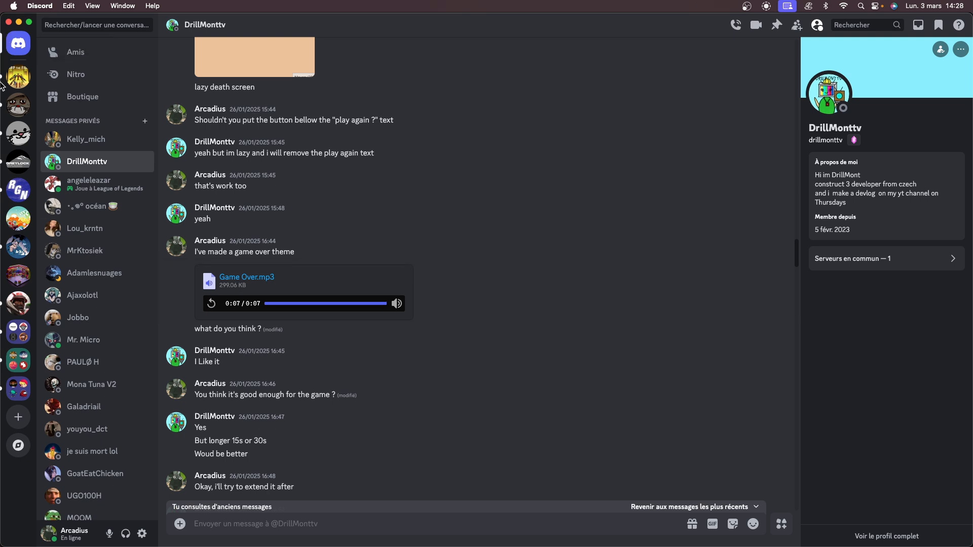
Return to the Game Over set in Live, hide the clip details and place the insertion marker at bar 13 on the 808 Core Kit track
mouse_move(2, 112)
left_click(23, 197)
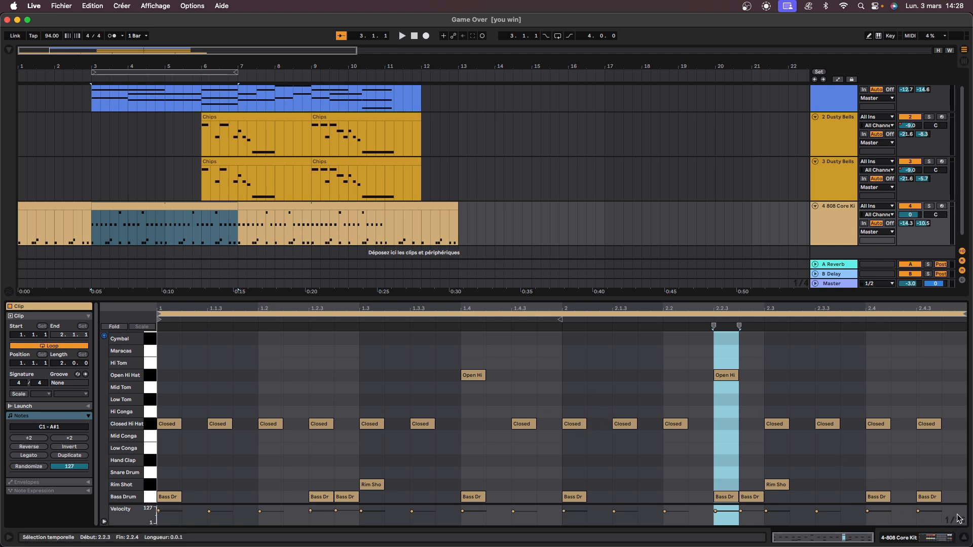
left_click(962, 538)
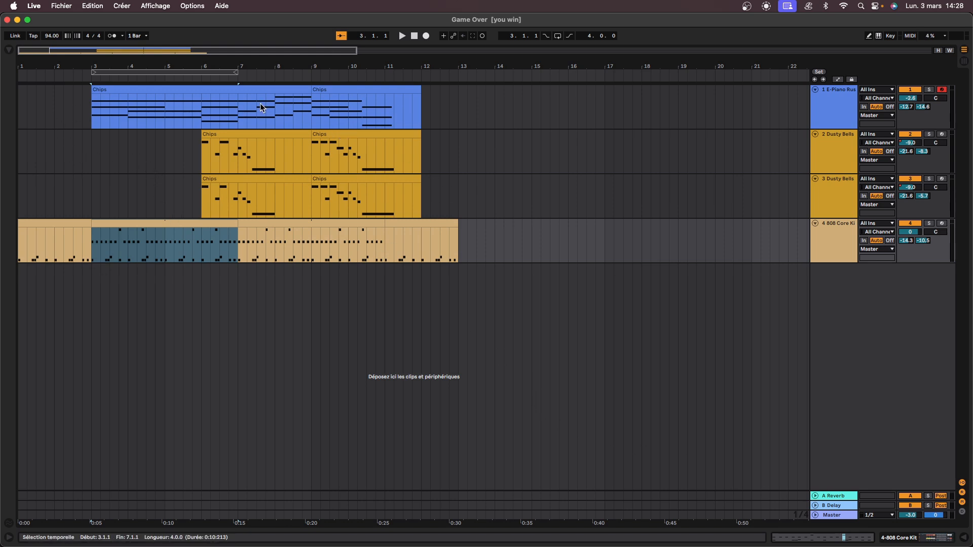
left_click(458, 237)
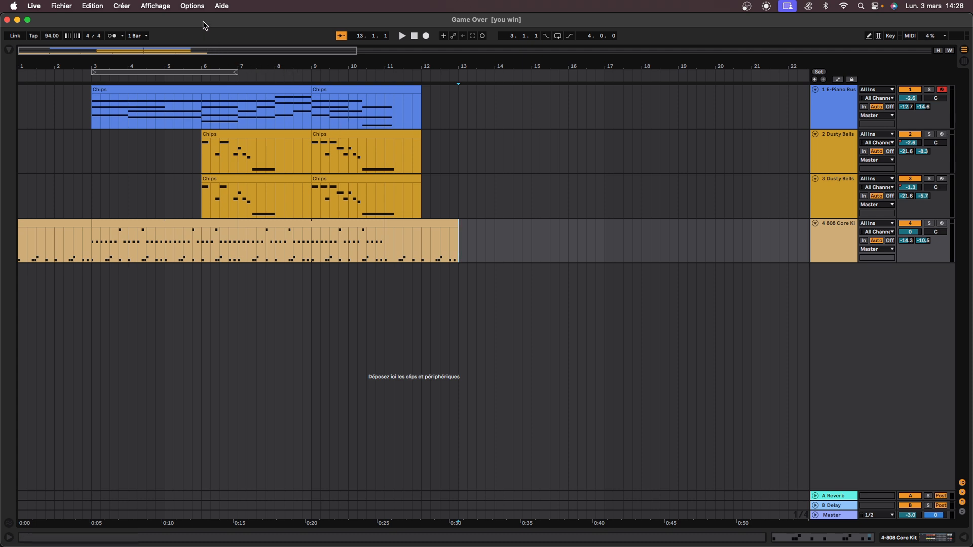
Open the recent Live Set Idée n°2.als and place the insertion marker at bar 21 on the Surge XT track
left_click(63, 6)
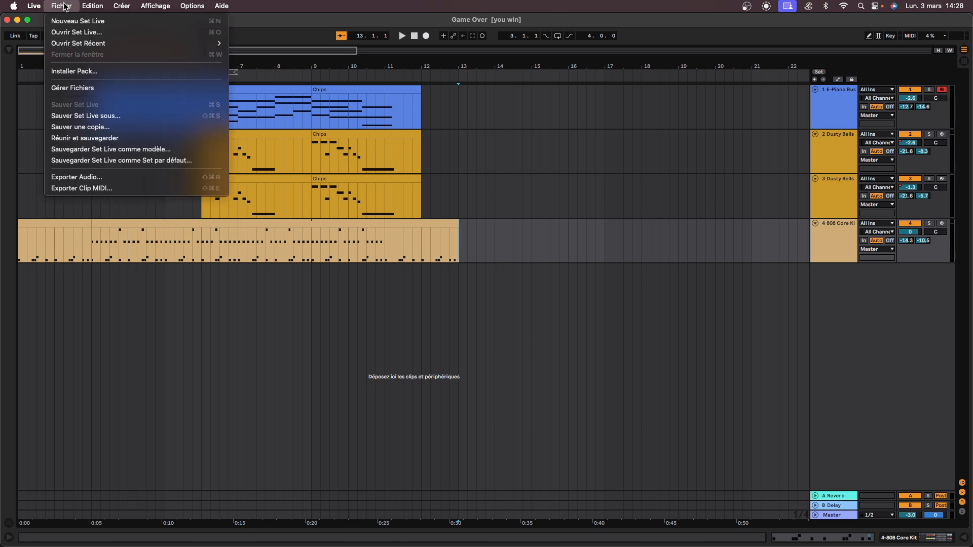
mouse_move(73, 44)
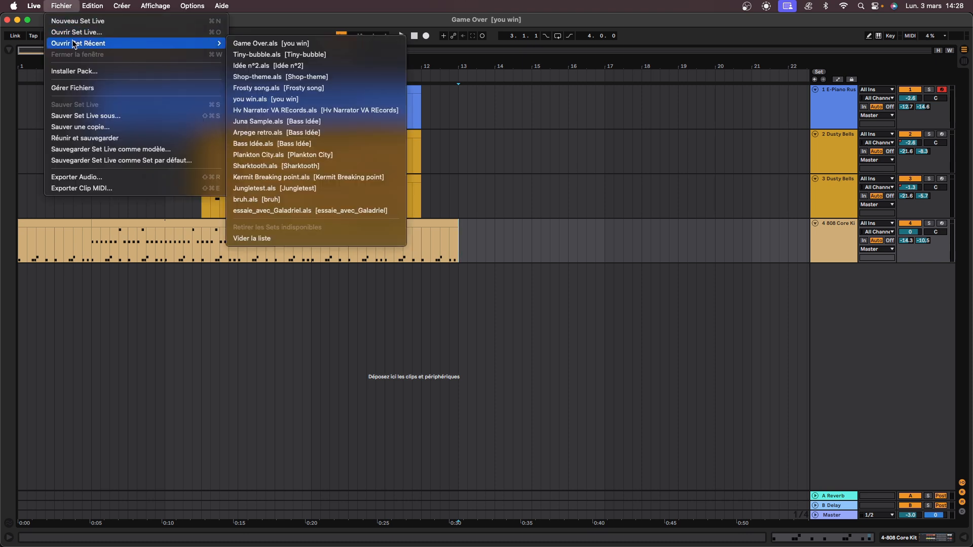
left_click(259, 67)
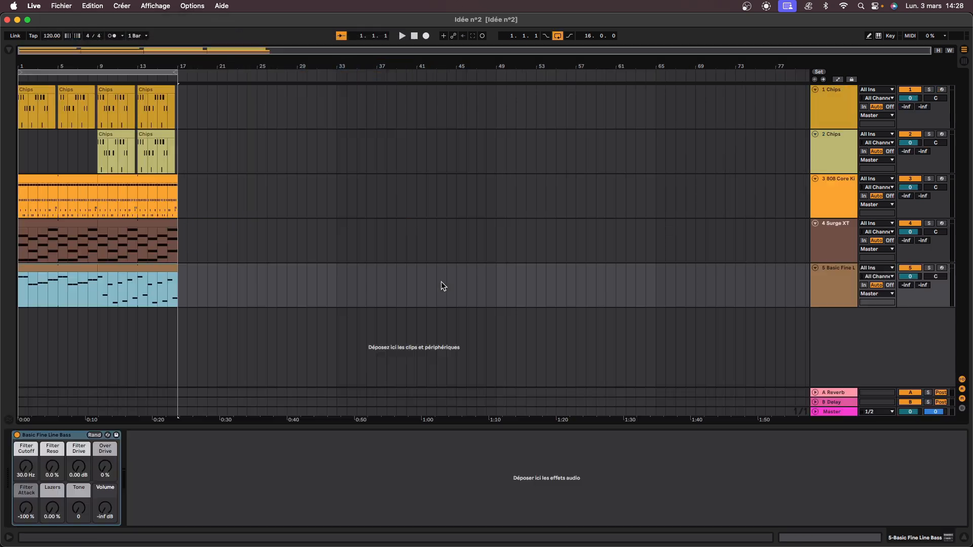
left_click(217, 260)
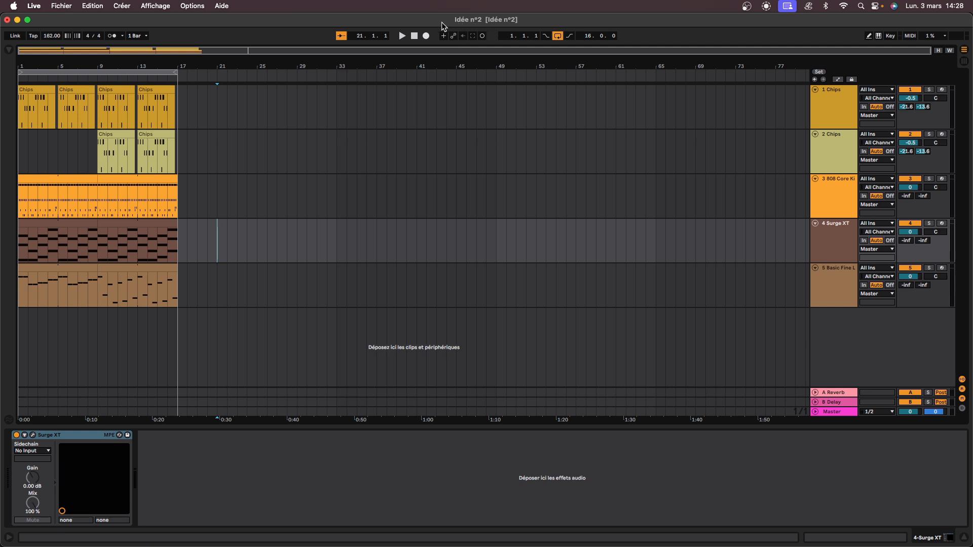
Open the recent Live Set Frosty song.als, discarding the changes to Idée n°2
left_click(61, 6)
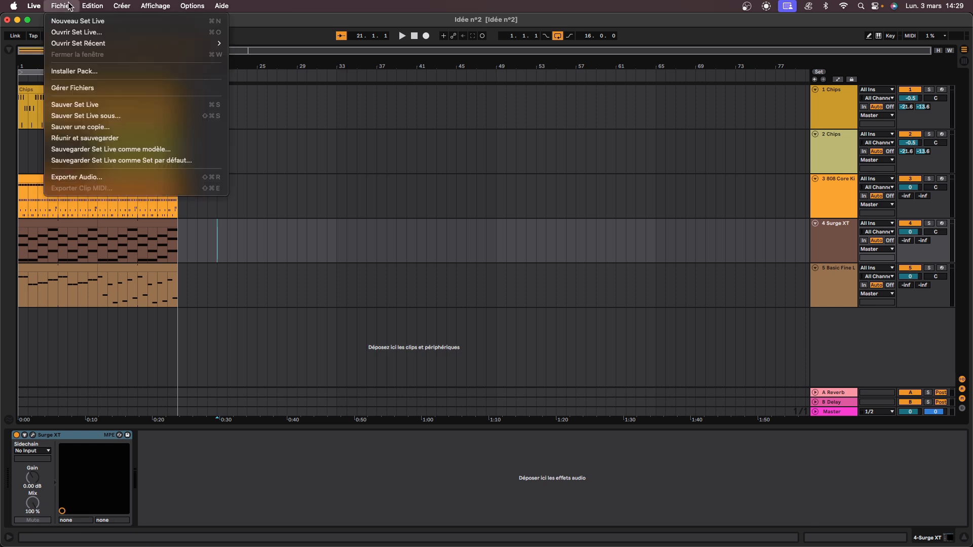
mouse_move(76, 43)
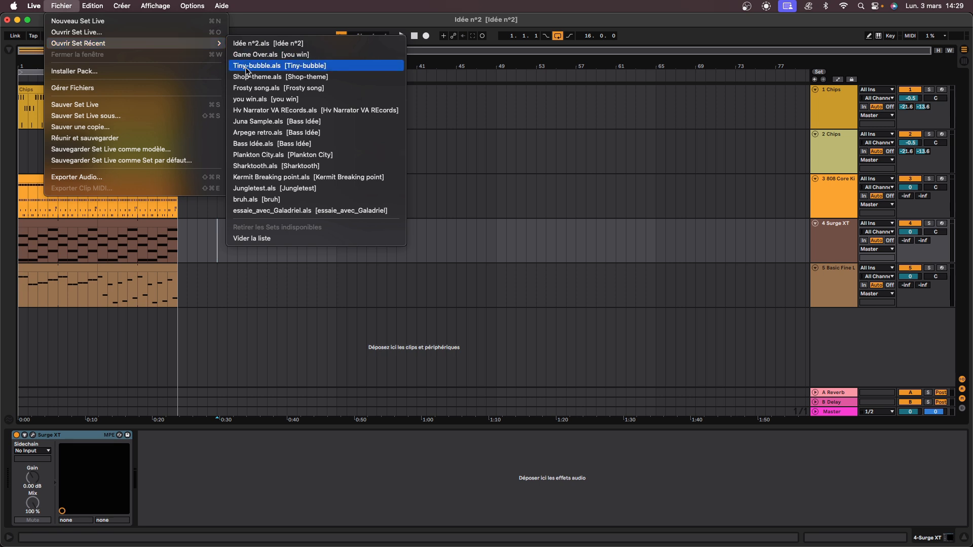
left_click(272, 90)
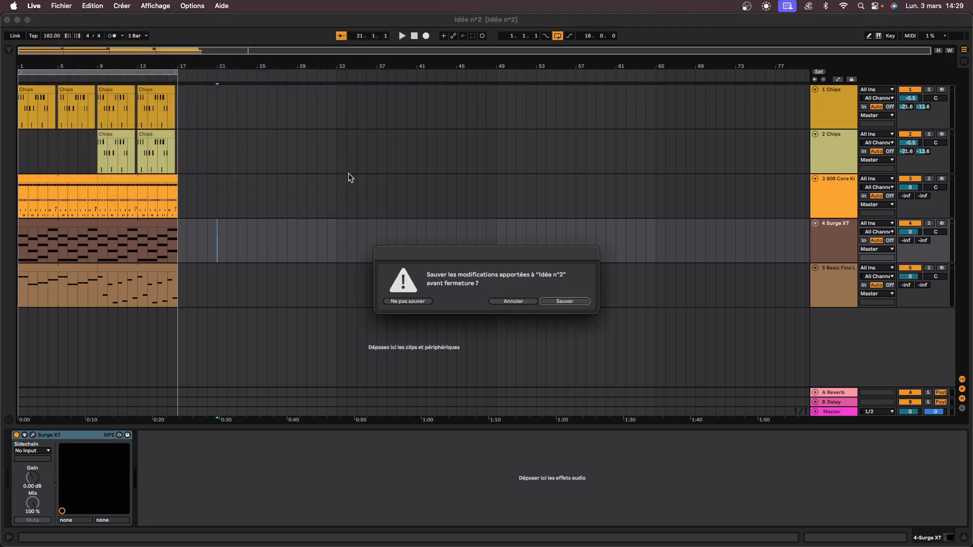
left_click(405, 304)
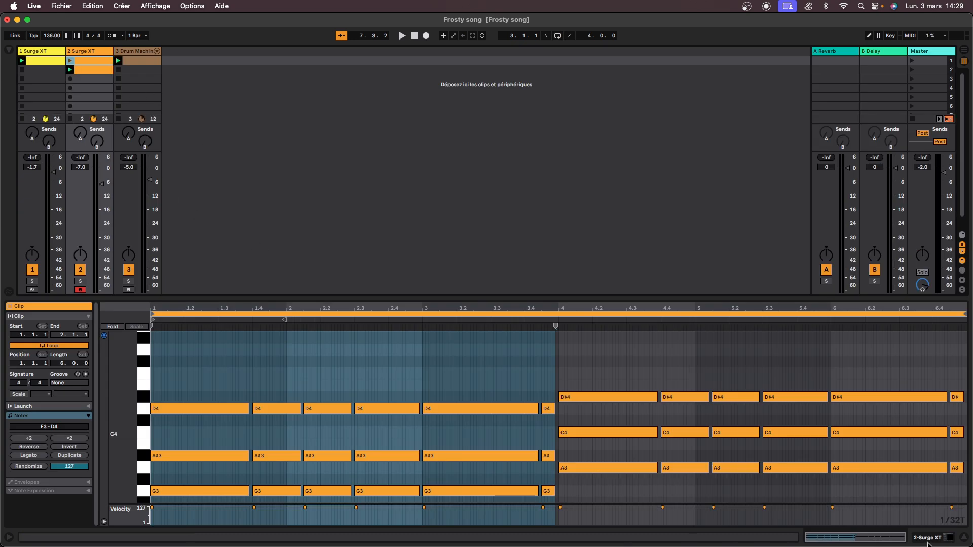
Hide the clip details and launch the first clip on track 2 Surge XT
left_click(964, 538)
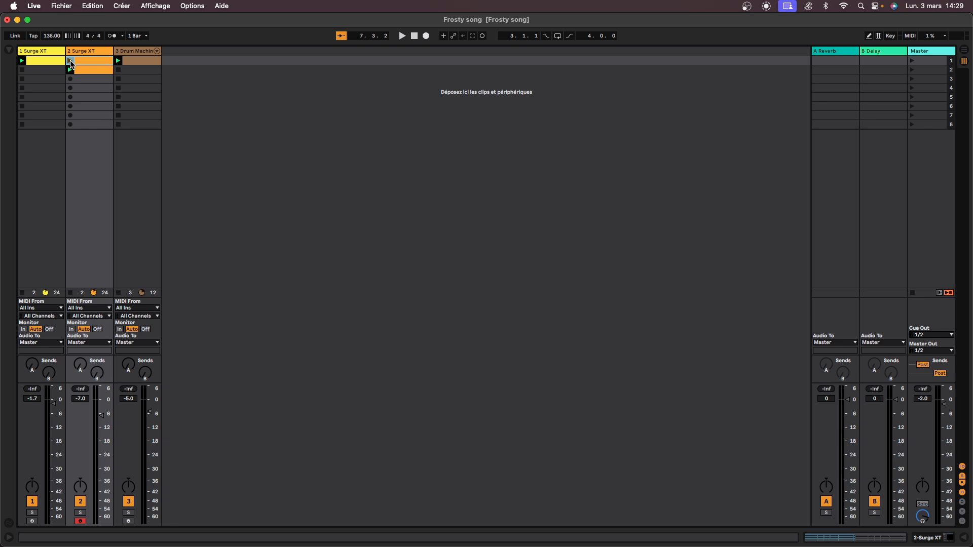
left_click(71, 60)
left_click(18, 20)
Switch to the Brave browser, open the Tiny Bubble - Game Theme video page on YouTube and clear the title's text selection
mouse_move(2, 130)
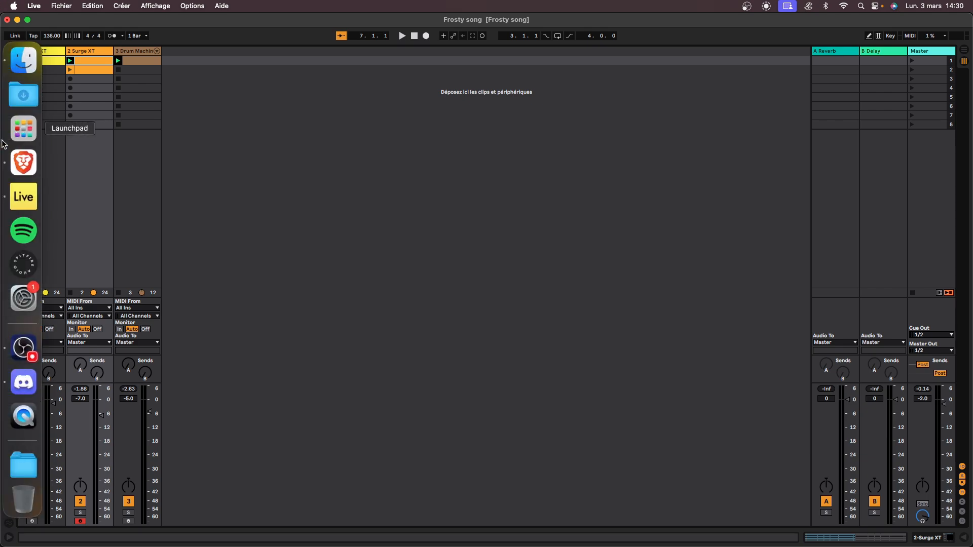
left_click(21, 161)
mouse_move(961, 137)
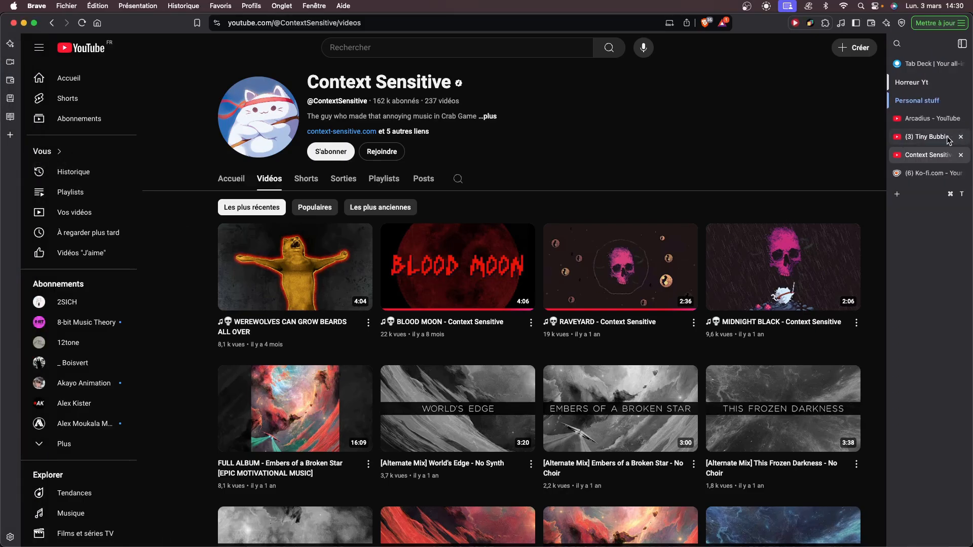
left_click(914, 136)
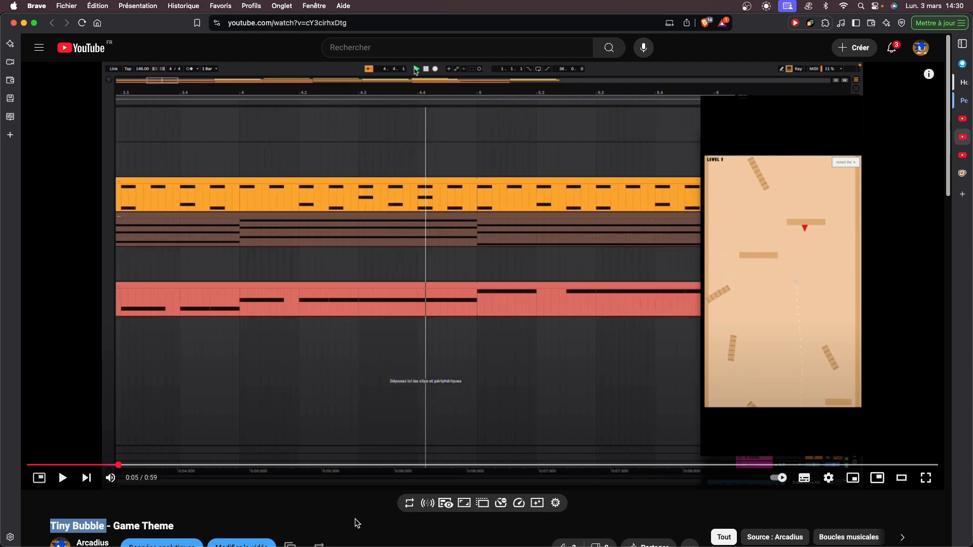
left_click(213, 523)
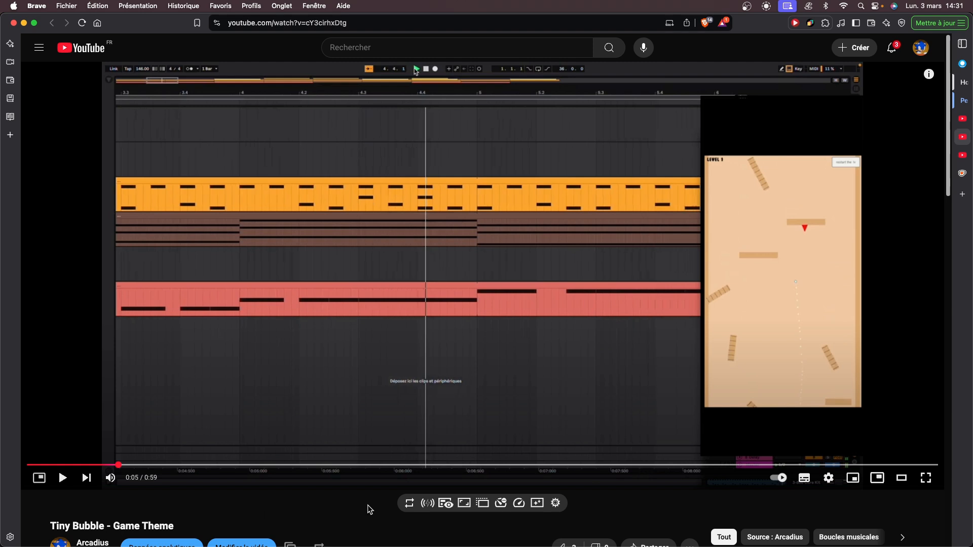
scroll(337, 517, "down", 1)
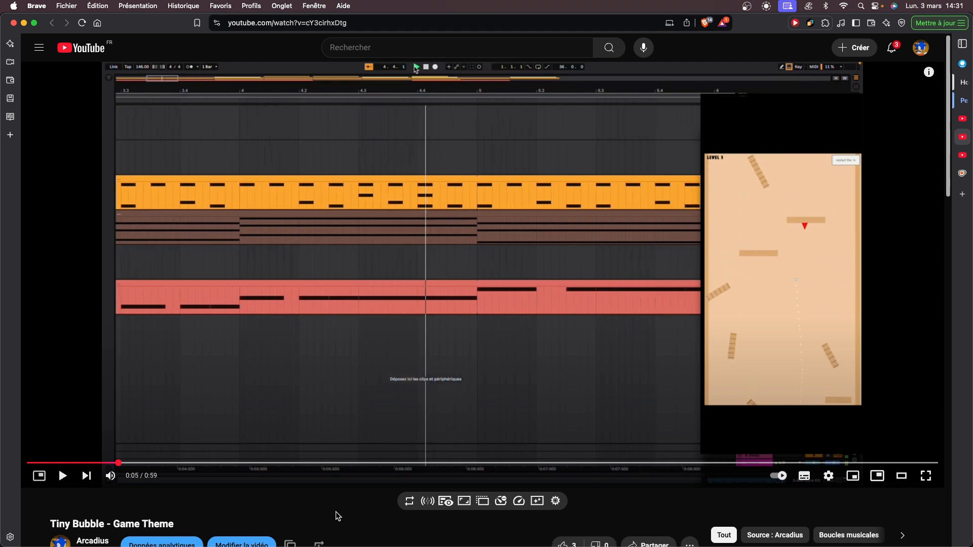
scroll(337, 516, "up", 1)
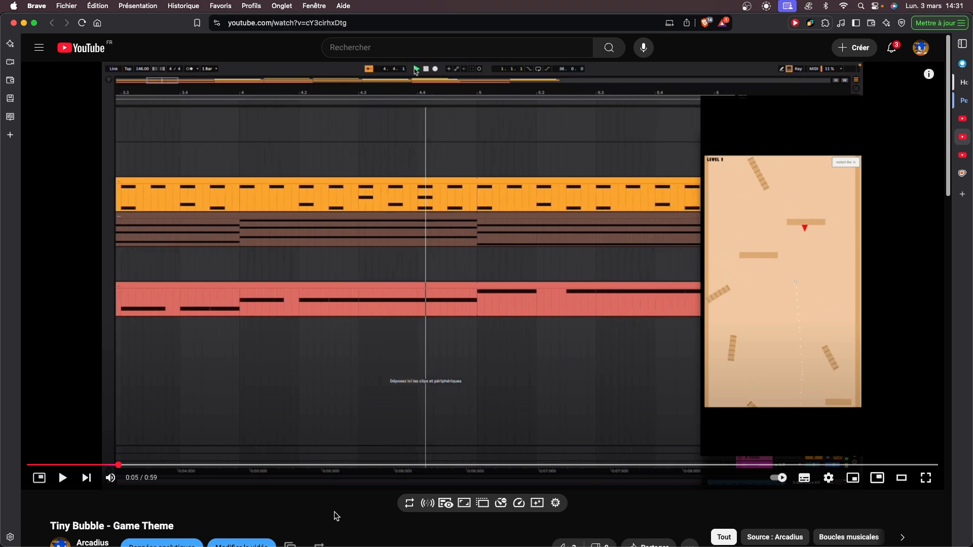